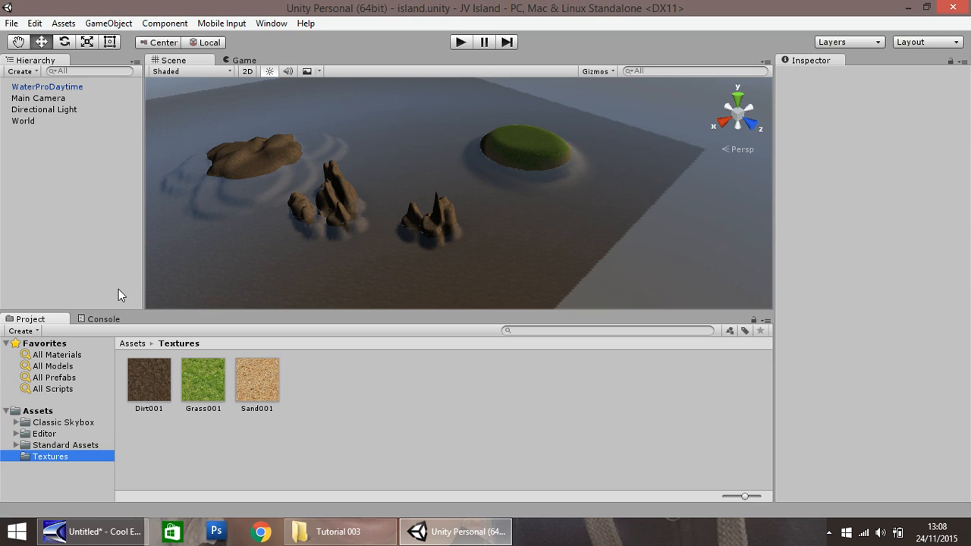
# Step: Open the Palm folder inside Standard Assets, Environment, SpeedTree in the project assets
pyautogui.click(16, 445)
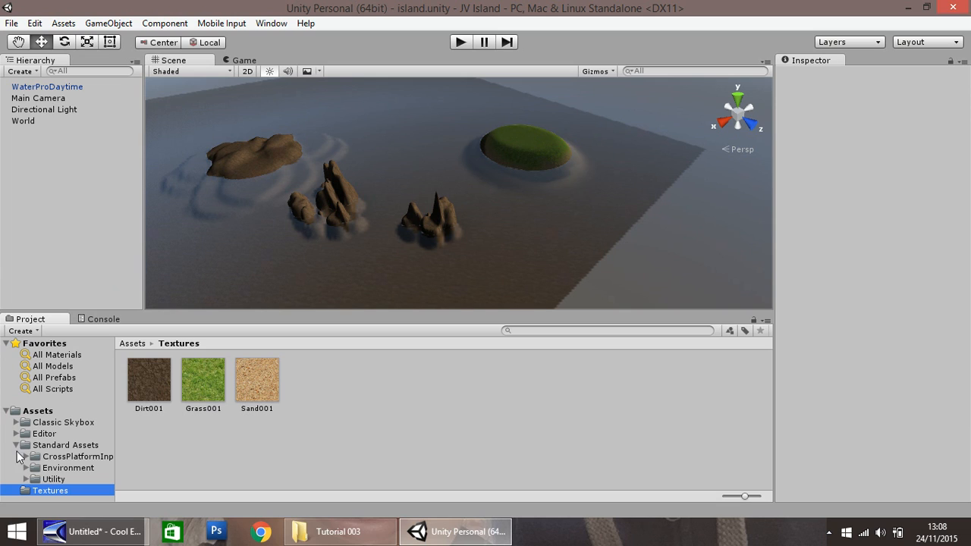
pyautogui.click(25, 468)
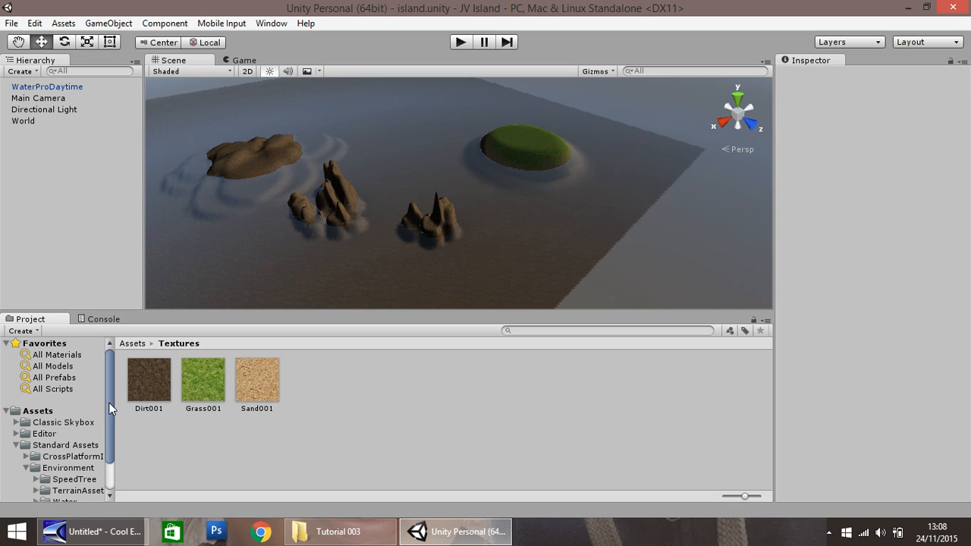
pyautogui.moveTo(109, 403); pyautogui.dragTo(107, 433)
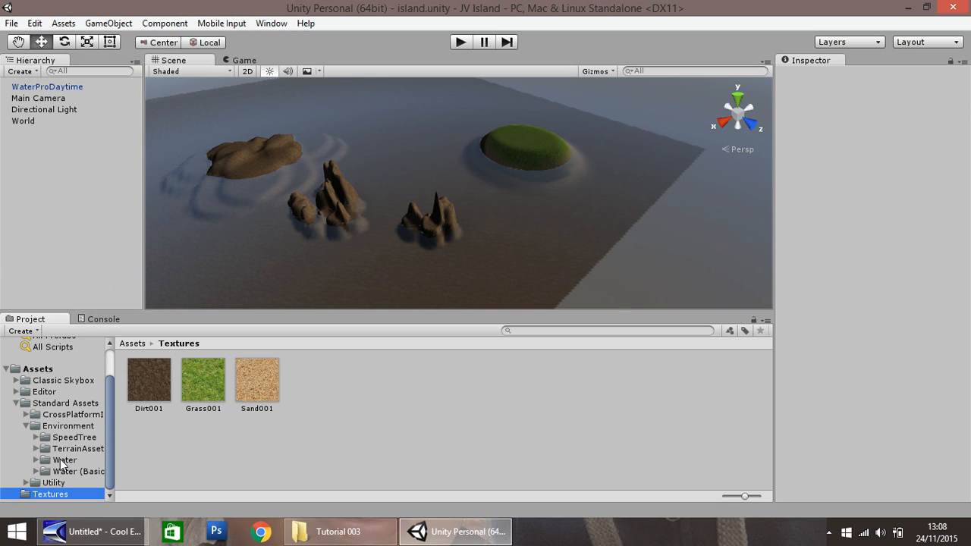
pyautogui.click(63, 440)
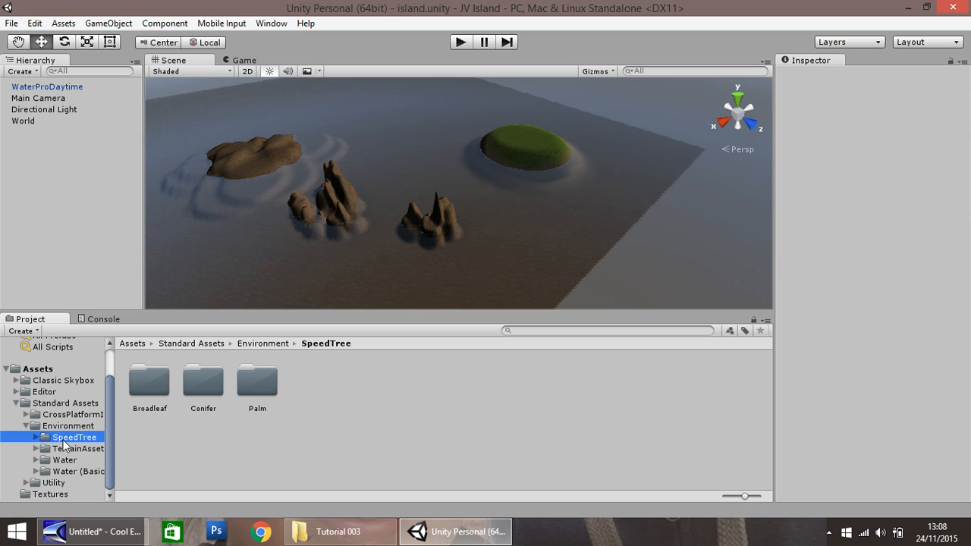
pyautogui.click(35, 437)
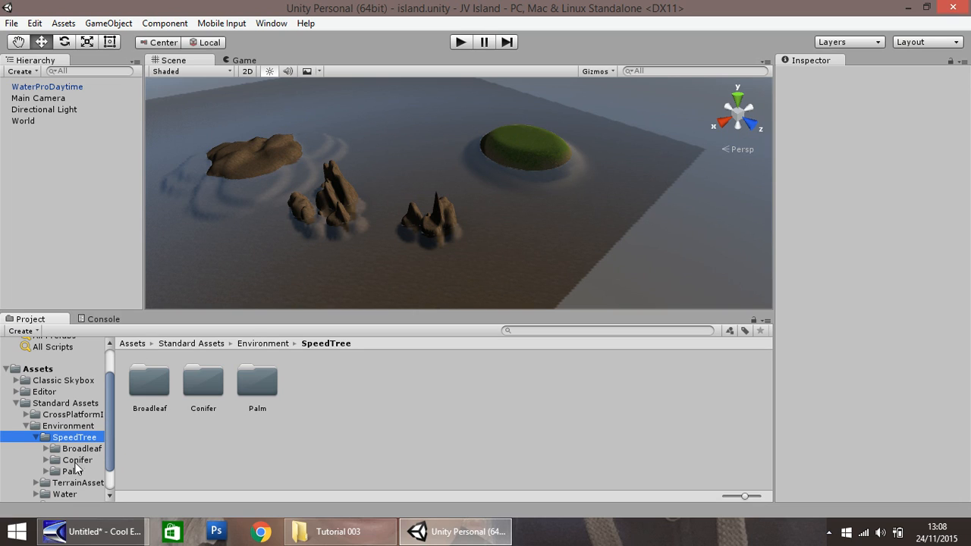
pyautogui.scroll(-2, 107, 450)
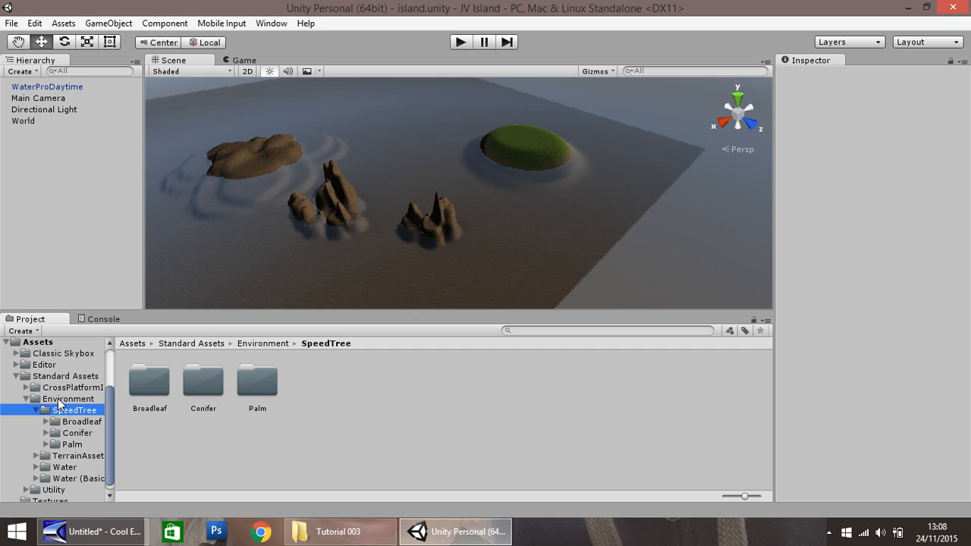
pyautogui.click(66, 446)
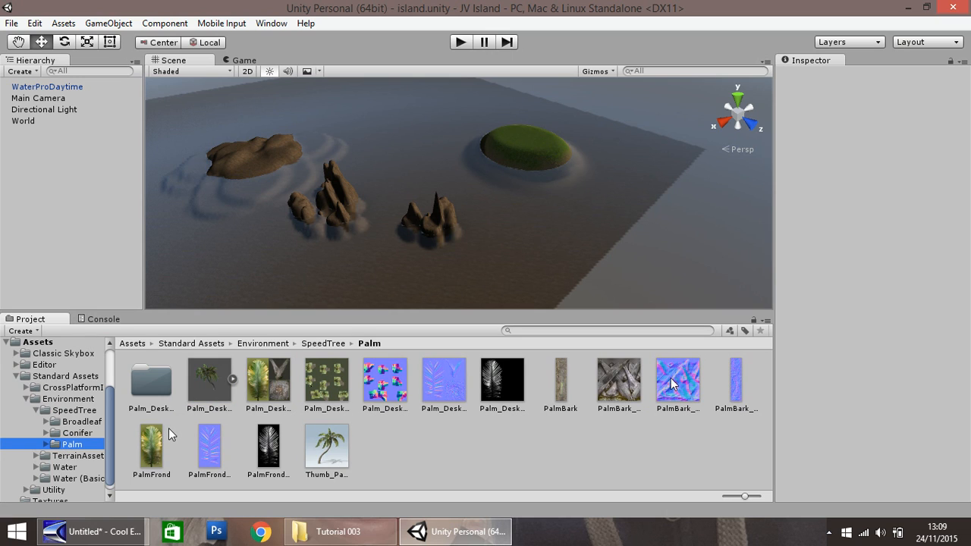
# Step: Place the Palm_Desktop tree from the Palm assets on top of the grassy island
pyautogui.click(222, 383)
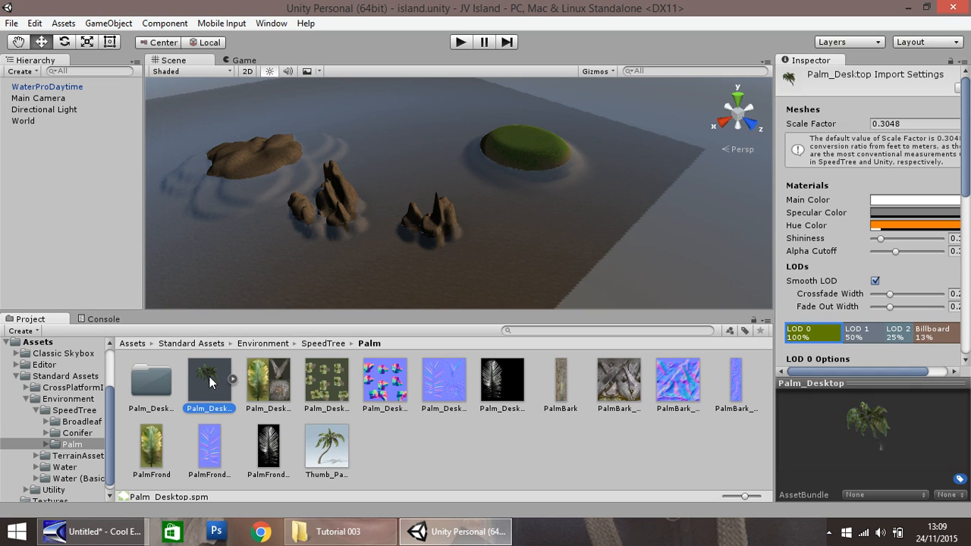
pyautogui.moveTo(207, 383); pyautogui.dragTo(390, 237)
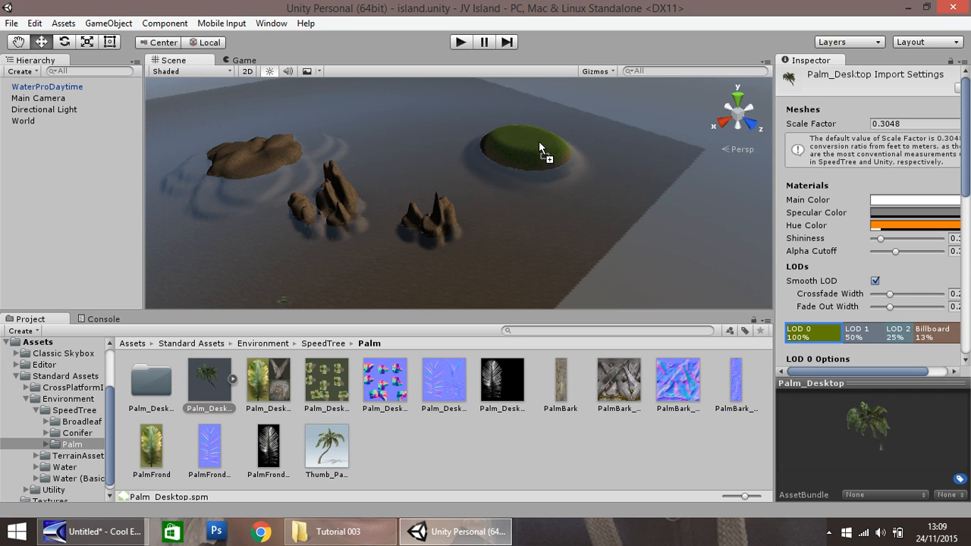
pyautogui.moveTo(540, 142); pyautogui.dragTo(540, 143)
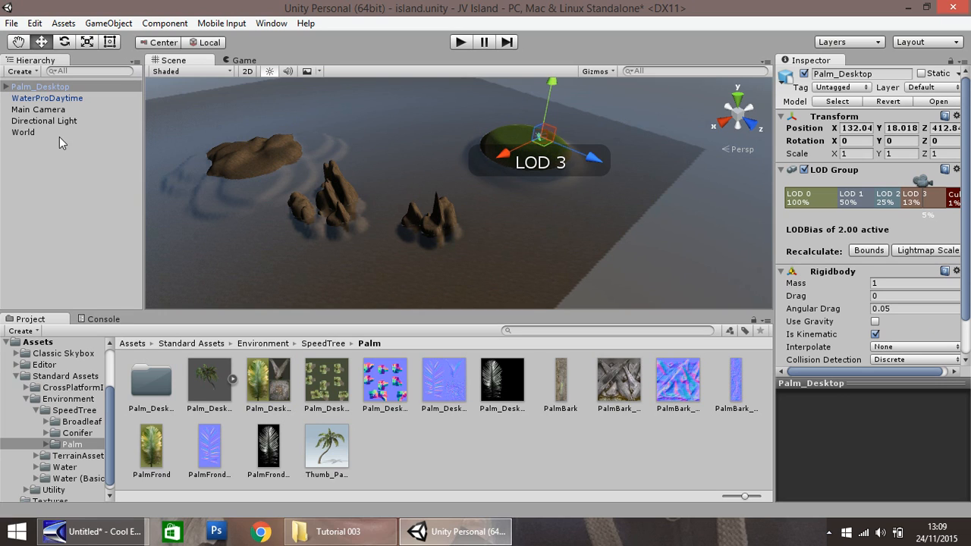
pyautogui.doubleClick(44, 90)
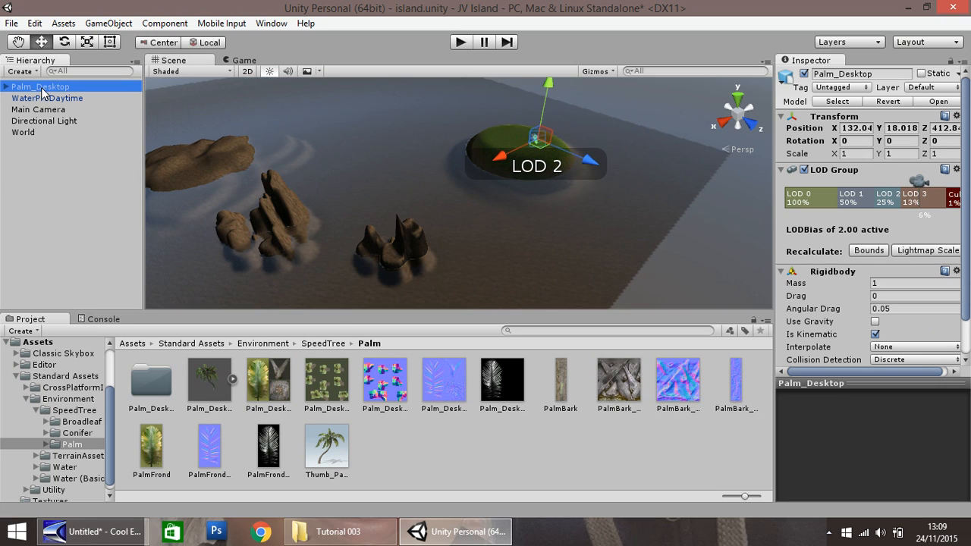
pyautogui.scroll(5, 524, 140)
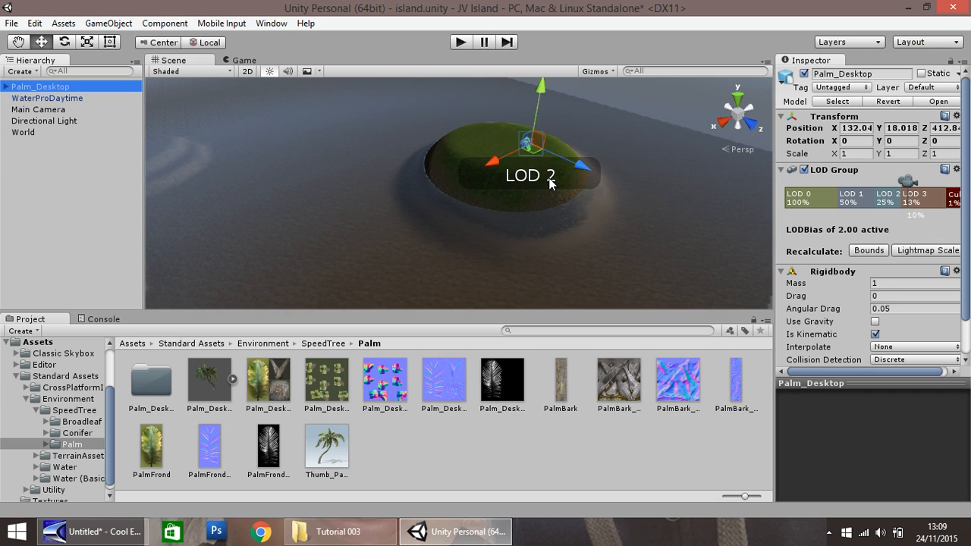
pyautogui.press('f')
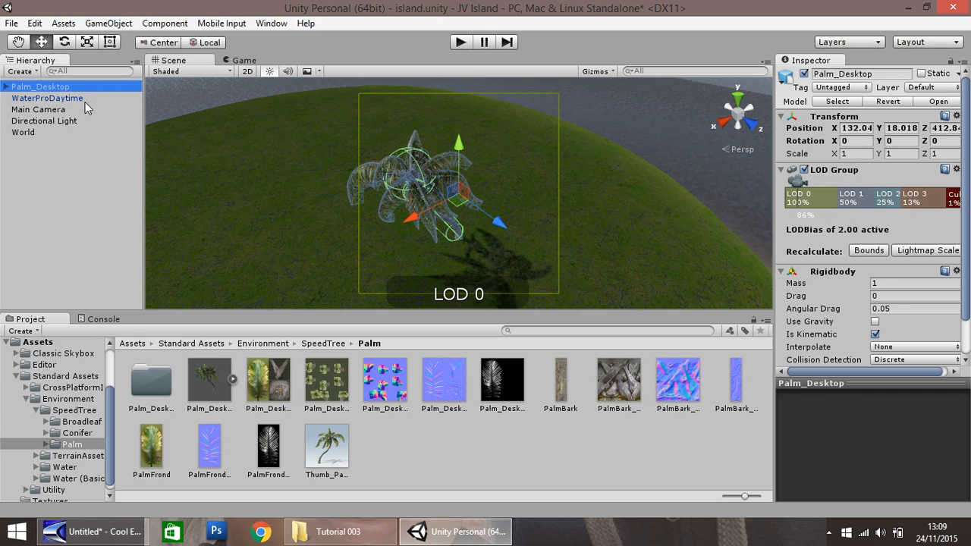
# Step: Set the scale of the whole Palm_Desktop object to 2 on X, Y and Z
pyautogui.click(17, 42)
pyautogui.moveTo(268, 186); pyautogui.dragTo(219, 106)
pyautogui.moveTo(267, 132); pyautogui.dragTo(226, 169, button='right')
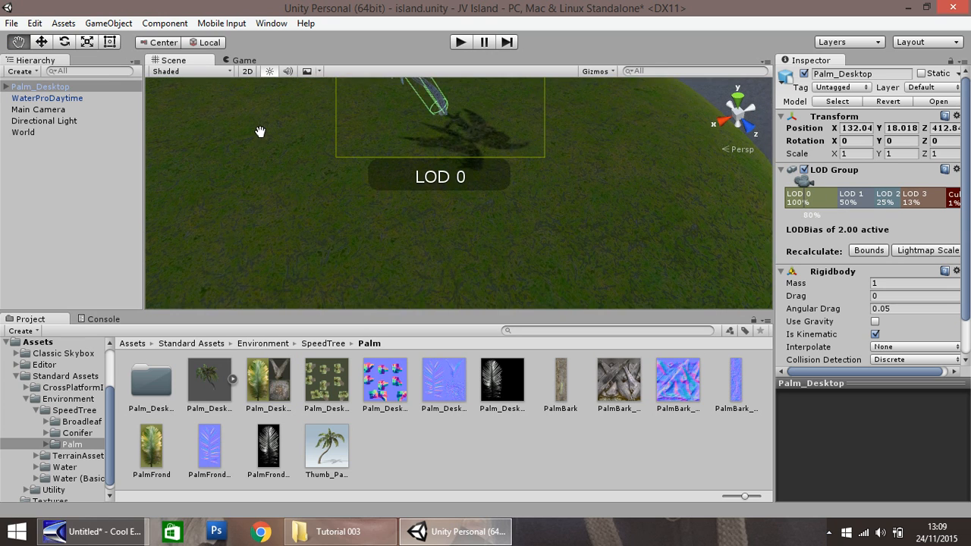
pyautogui.moveTo(262, 132); pyautogui.dragTo(213, 223)
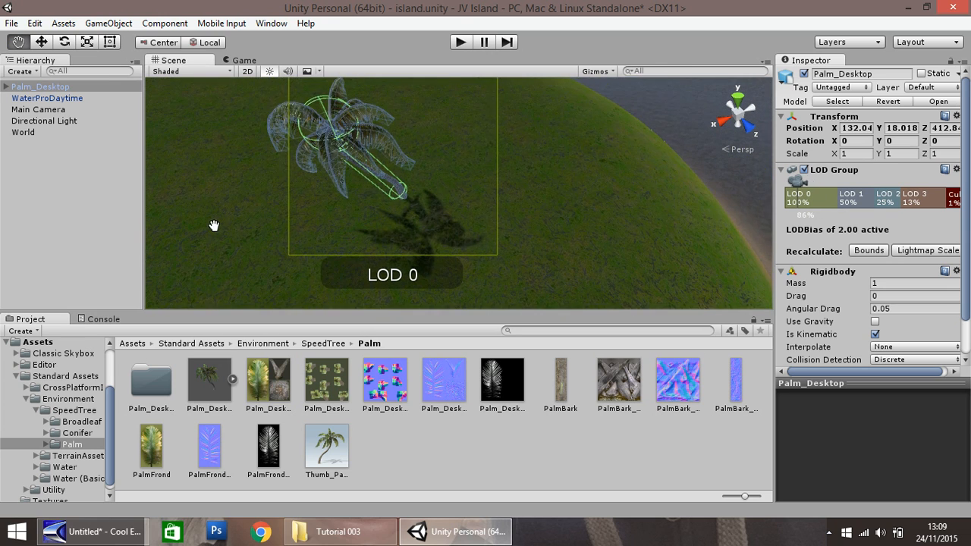
pyautogui.click(41, 43)
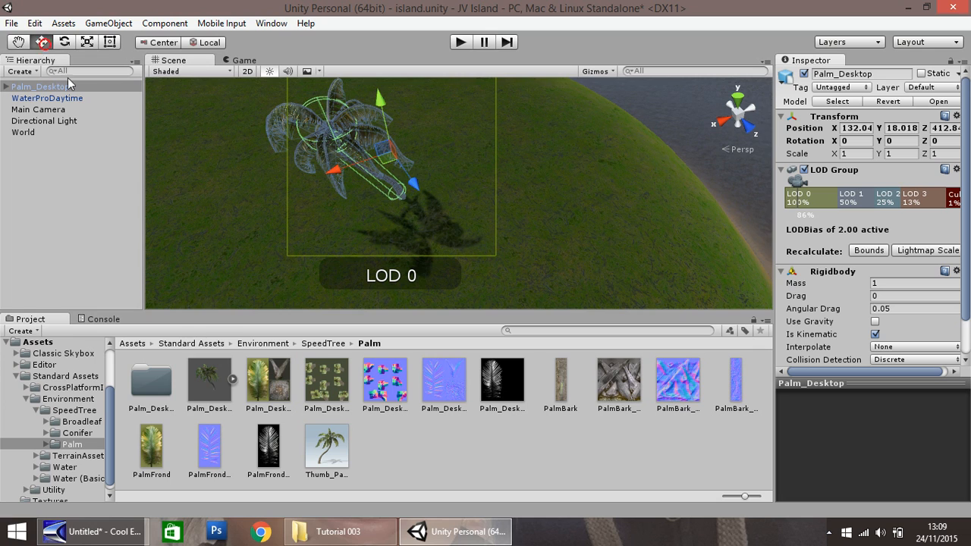
pyautogui.click(349, 146)
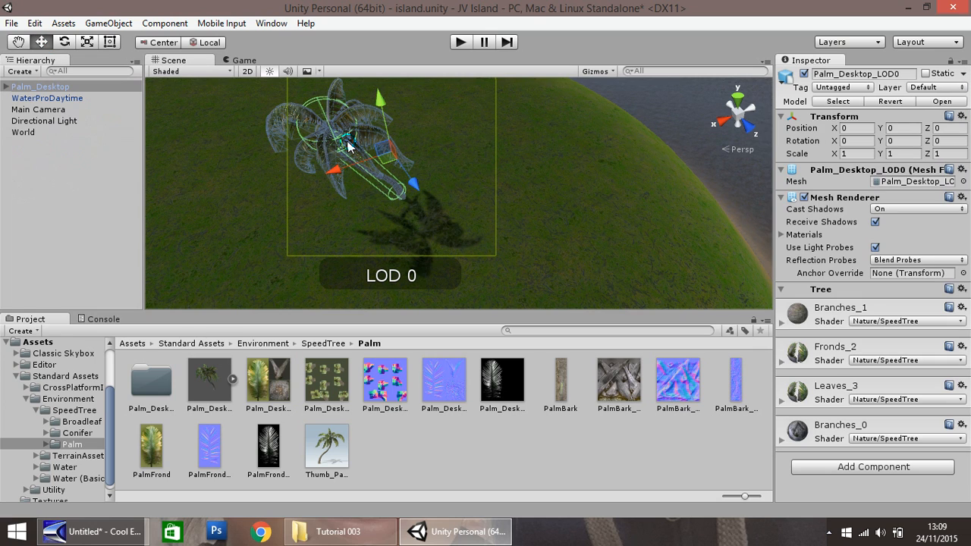
pyautogui.click(21, 89)
pyautogui.click(842, 153)
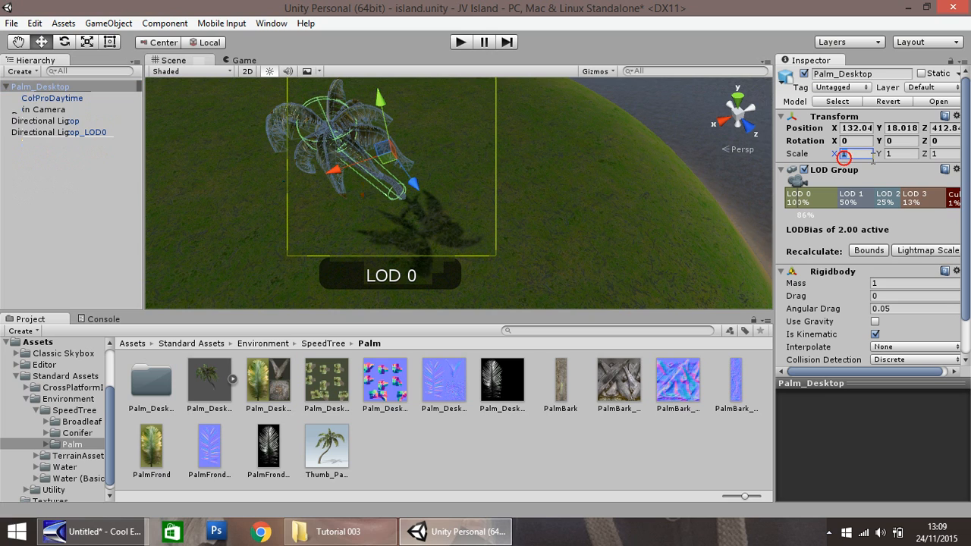
pyautogui.write('2')
pyautogui.press('Tab')
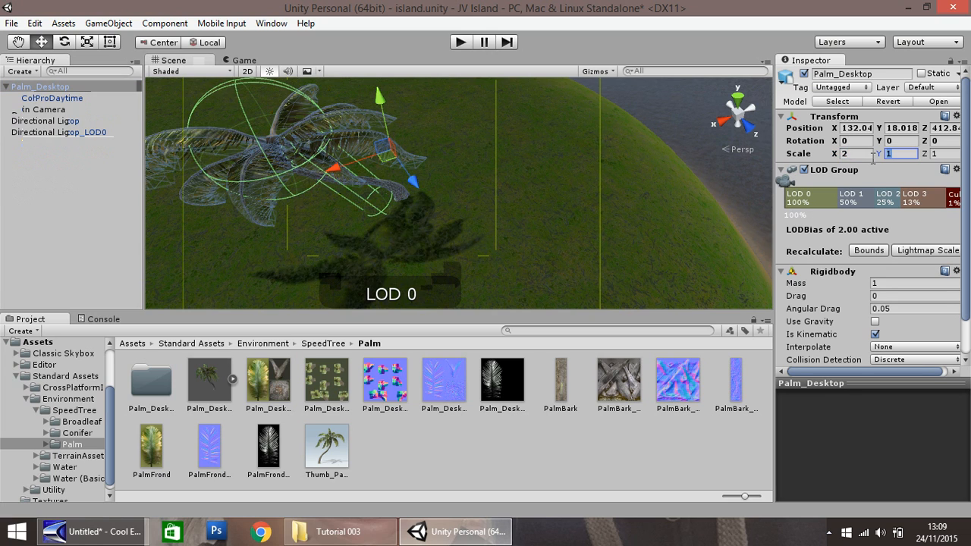
pyautogui.write('2')
pyautogui.press('Tab')
pyautogui.write('2')
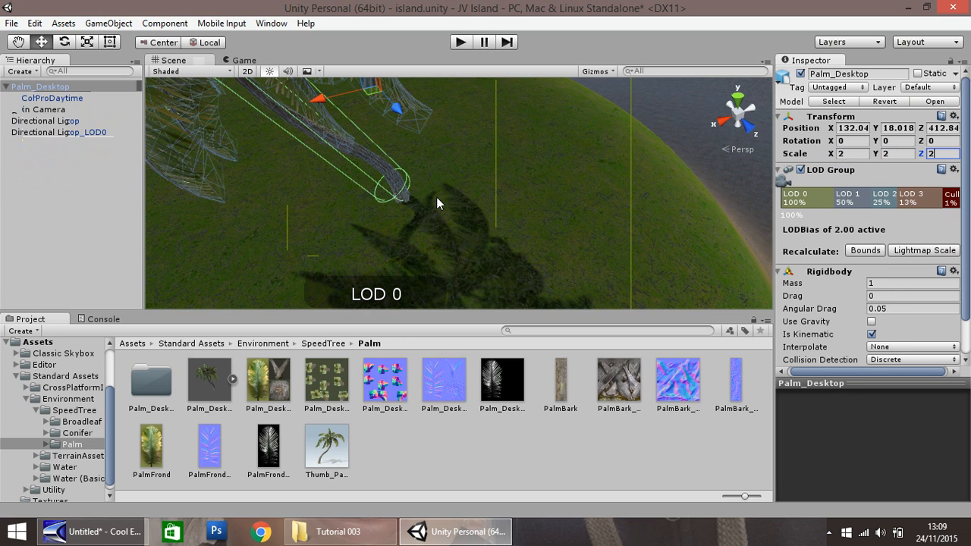
pyautogui.write('f')
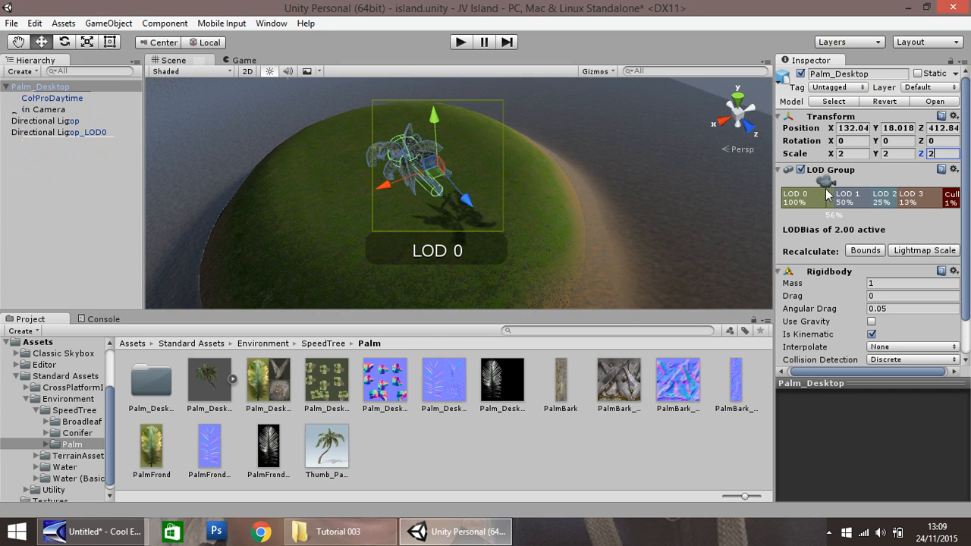
# Step: Duplicate the Palm_Desktop tree and move the copy across the grassy island to about X 147, Z 394.8
pyautogui.scroll(-2, 827, 195)
pyautogui.scroll(2, 830, 144)
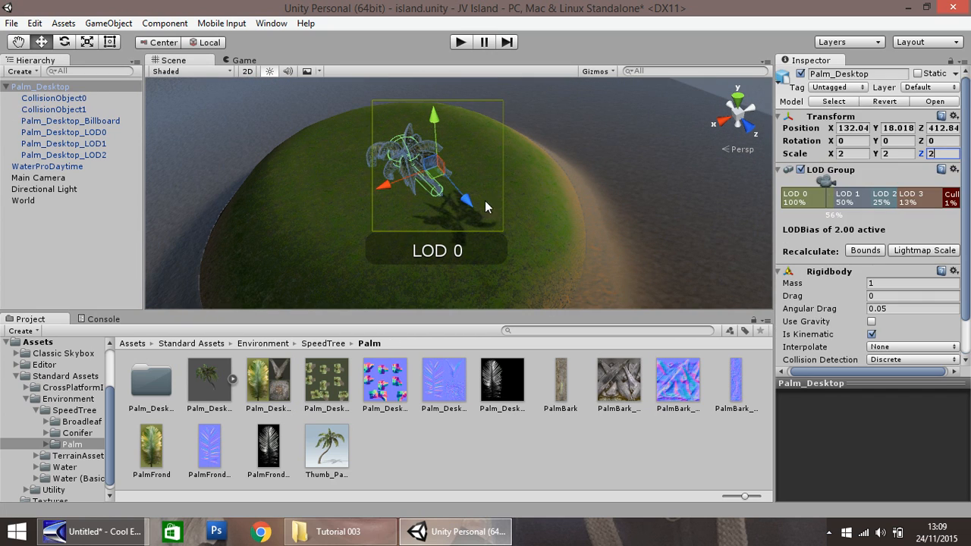
pyautogui.scroll(-1, 470, 194)
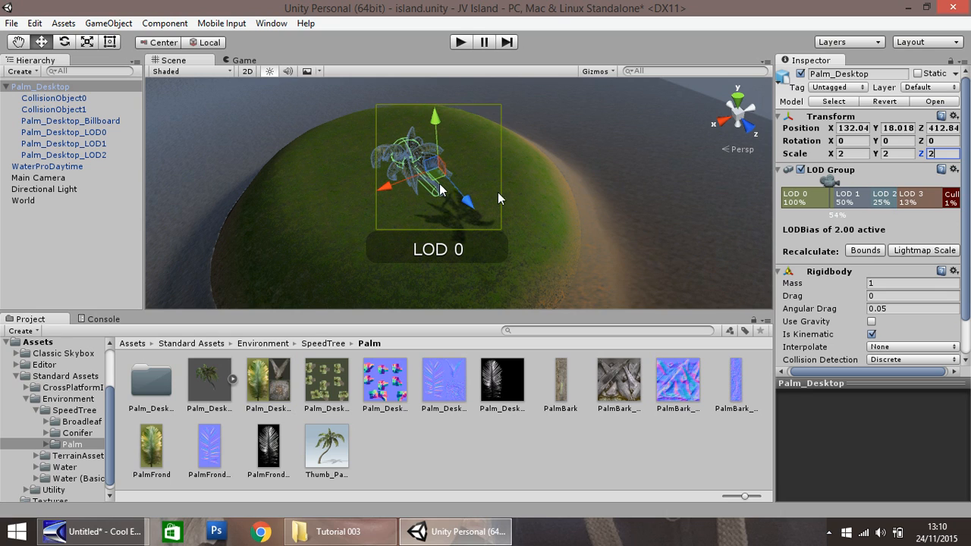
pyautogui.scroll(-1, 346, 164)
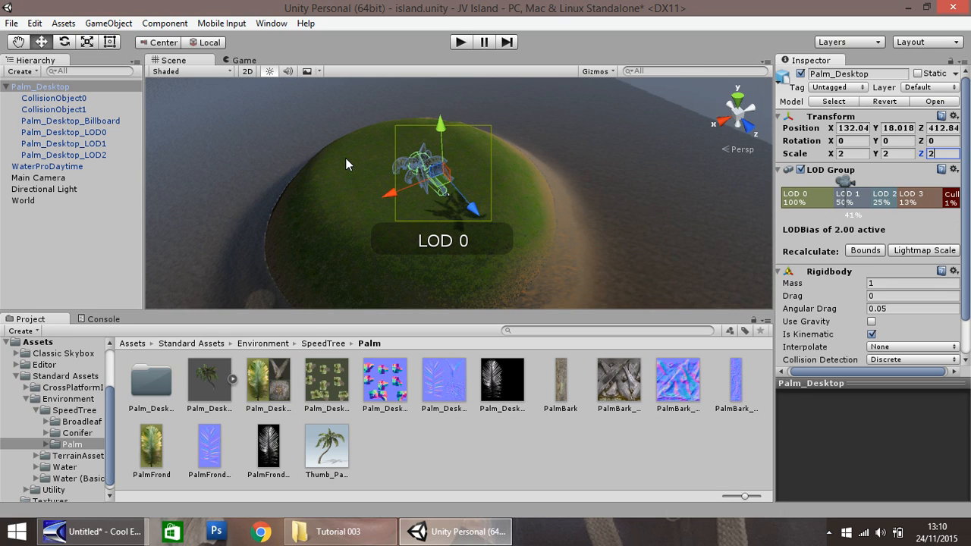
pyautogui.click(67, 87)
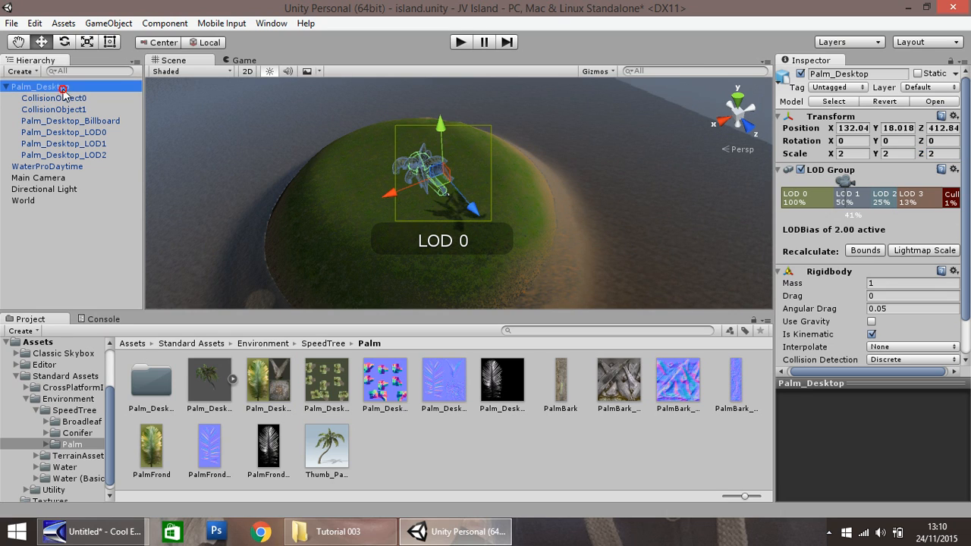
pyautogui.click(6, 88)
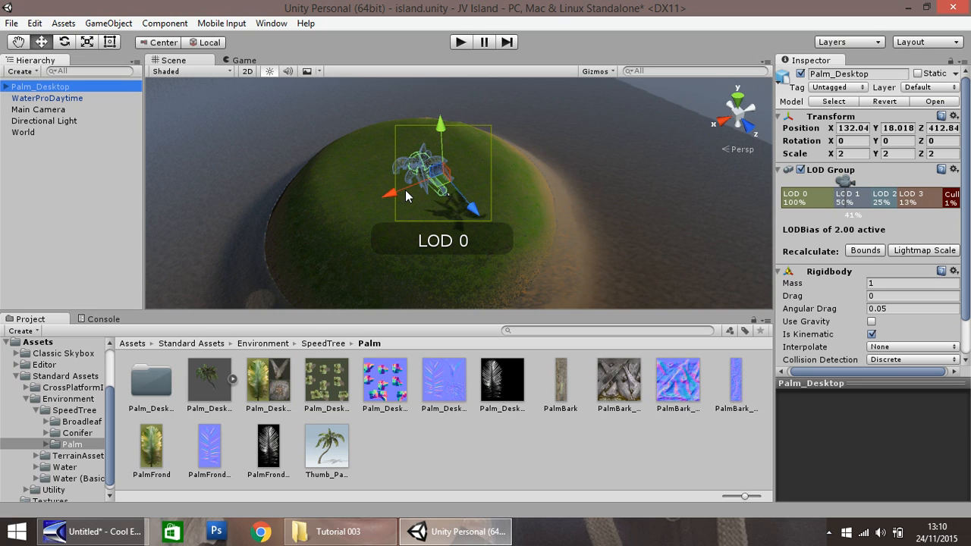
pyautogui.hotkey('ctrl', 'd')
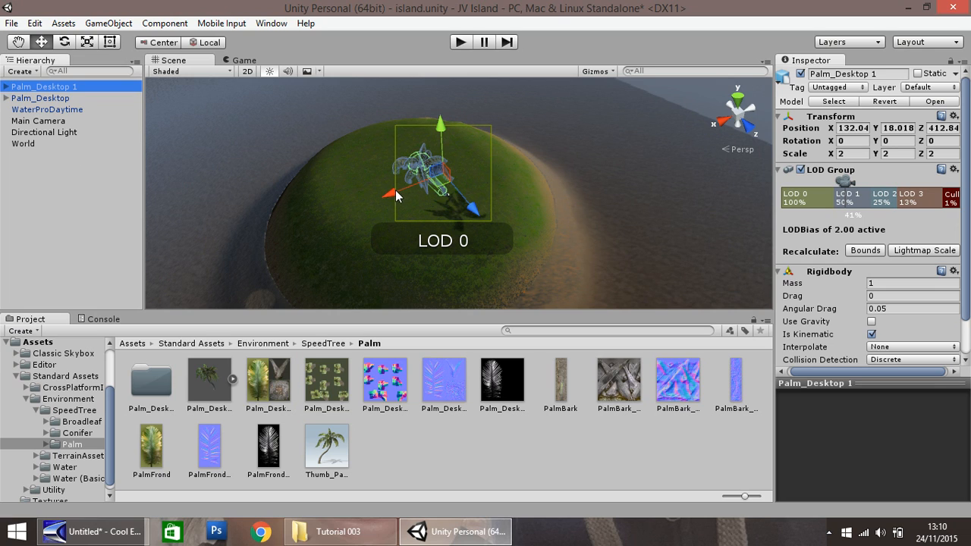
pyautogui.moveTo(395, 190); pyautogui.dragTo(314, 213)
pyautogui.moveTo(395, 233); pyautogui.dragTo(367, 184)
# Step: Set the duplicated palm's scale to 1 on X, Y and Z, then deselect it
pyautogui.click(848, 153)
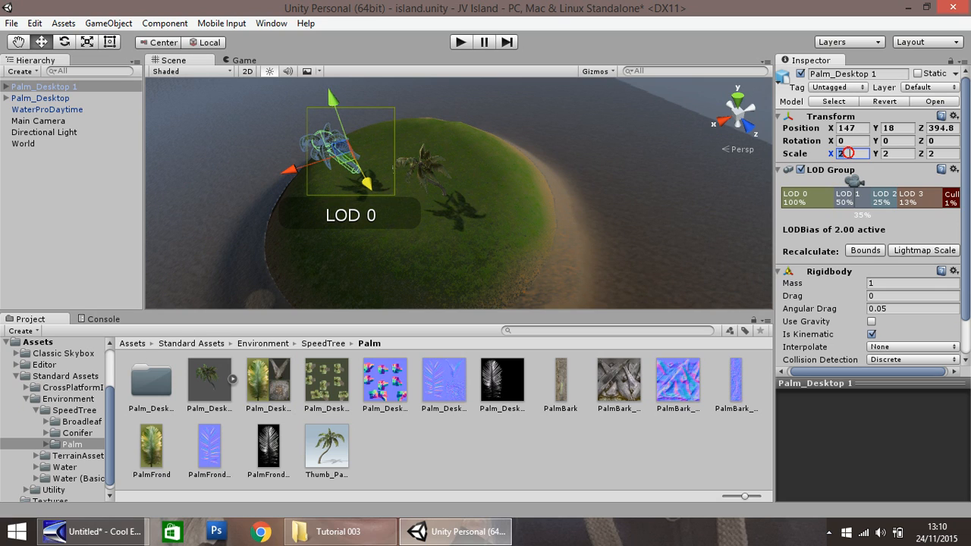
pyautogui.write('1')
pyautogui.press('Tab')
pyautogui.write('1')
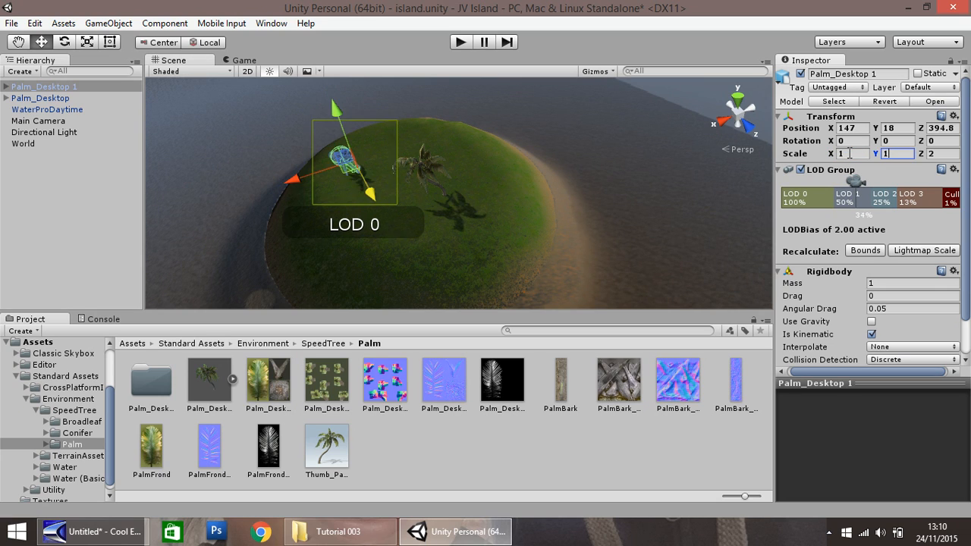
pyautogui.press('Tab')
pyautogui.write('1')
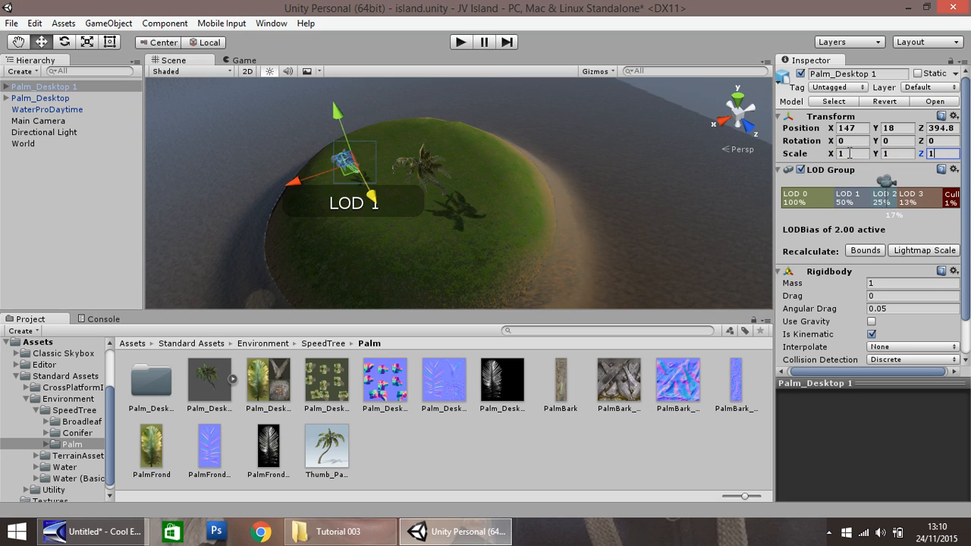
pyautogui.click(481, 240)
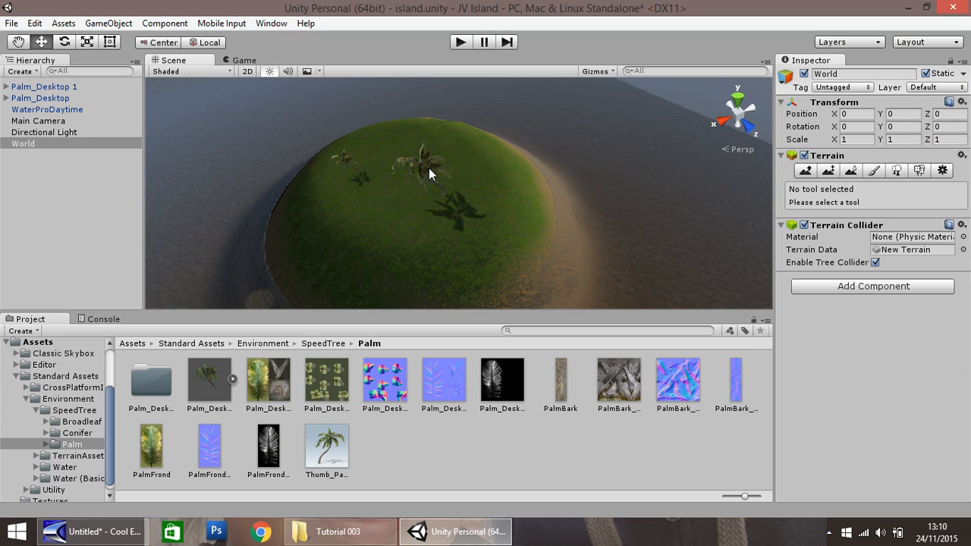
# Step: Raise a second, smaller island beside the grassy one on the World terrain using the solid round brush
pyautogui.click(428, 173)
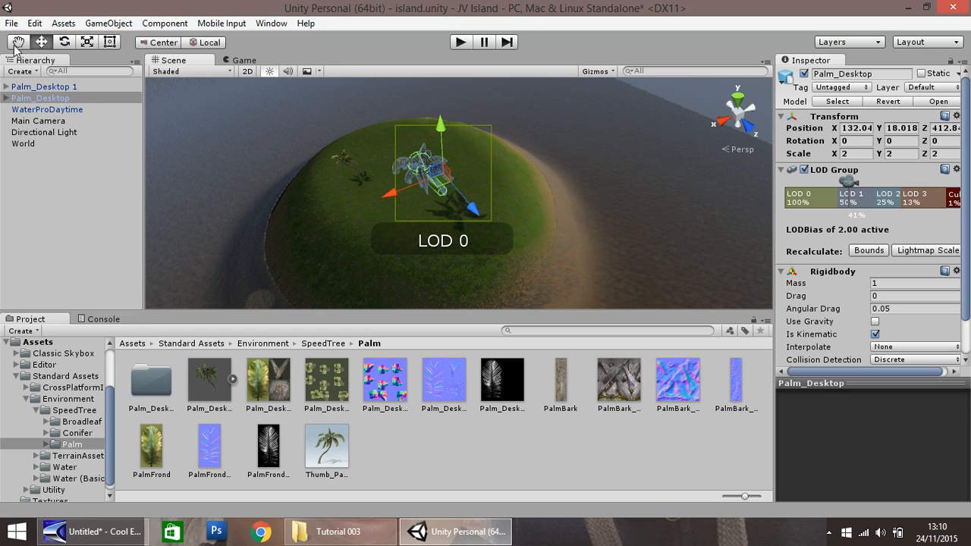
pyautogui.press('q')
pyautogui.moveTo(238, 135); pyautogui.dragTo(443, 208)
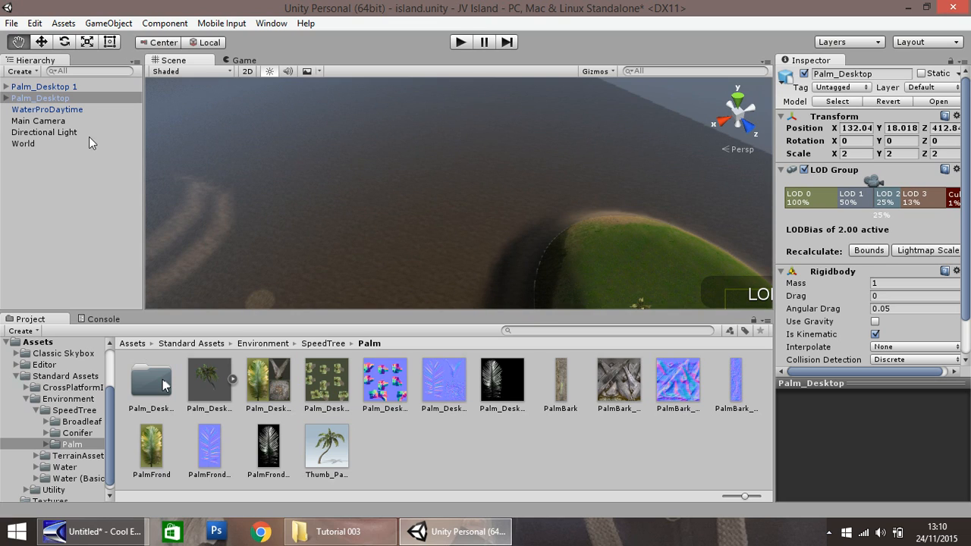
pyautogui.click(42, 42)
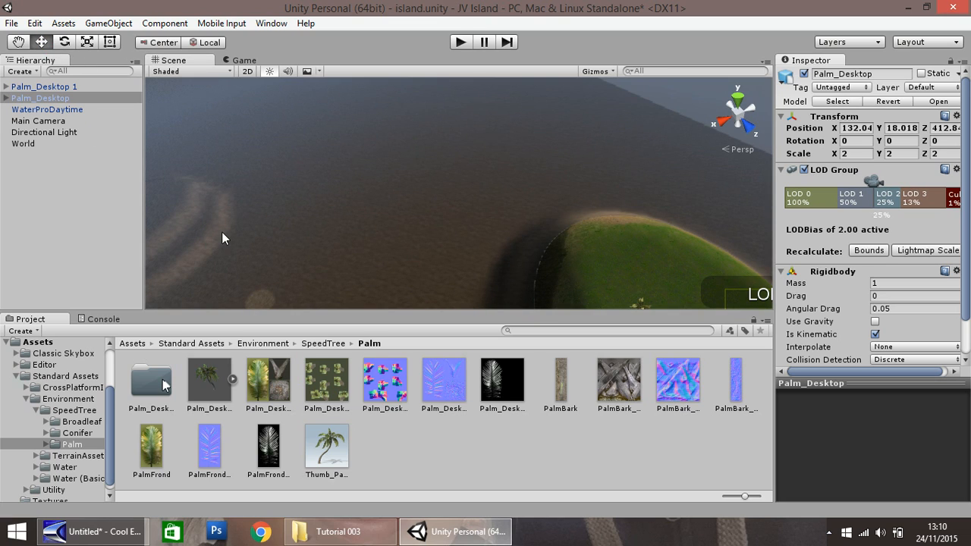
pyautogui.click(30, 142)
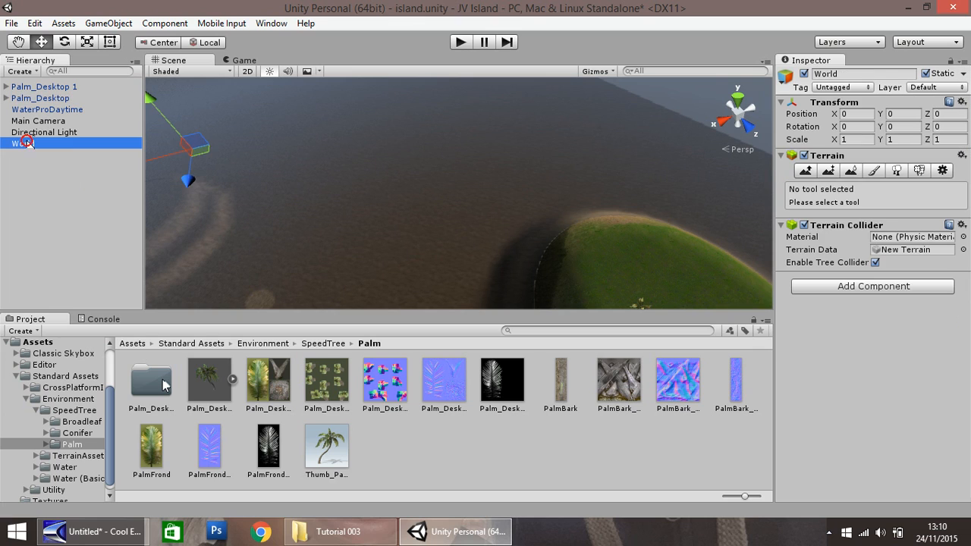
pyautogui.click(805, 171)
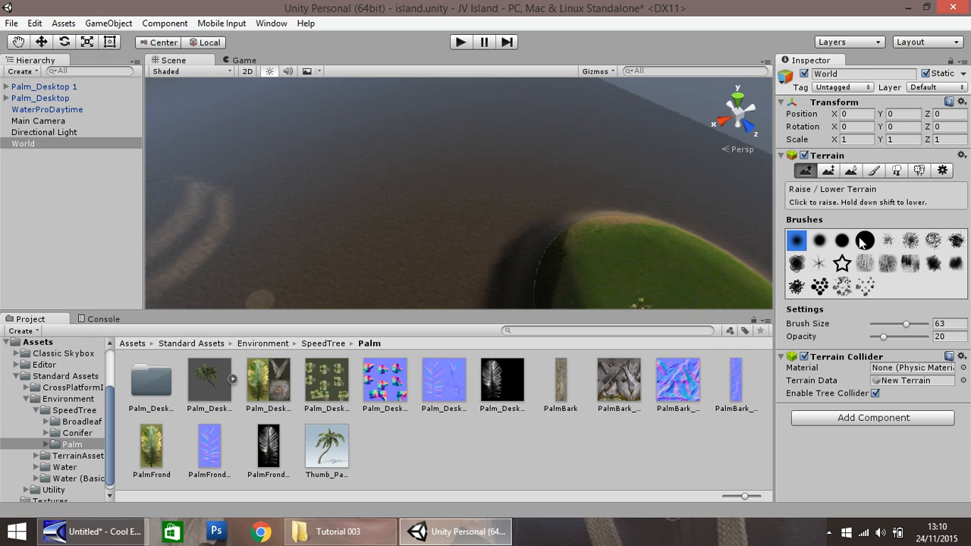
pyautogui.click(866, 241)
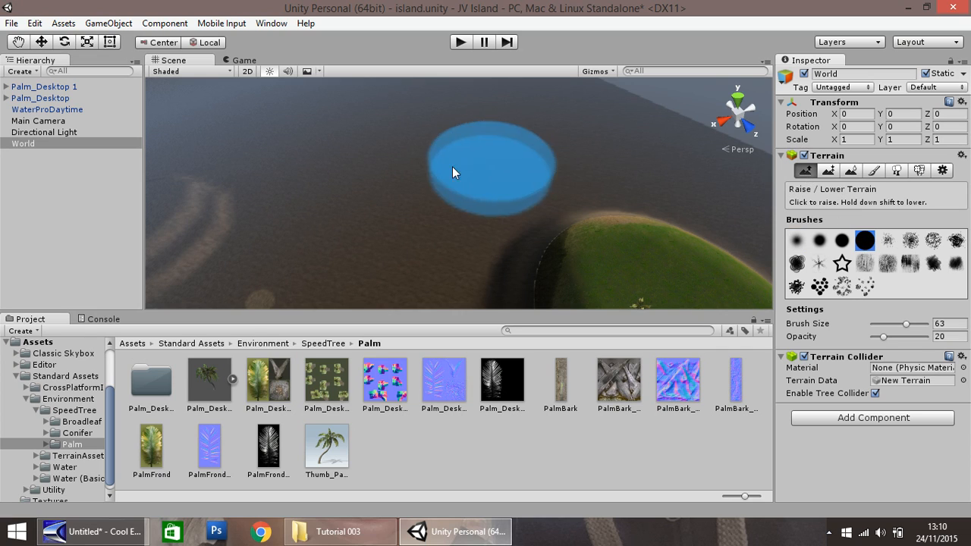
pyautogui.click(408, 146)
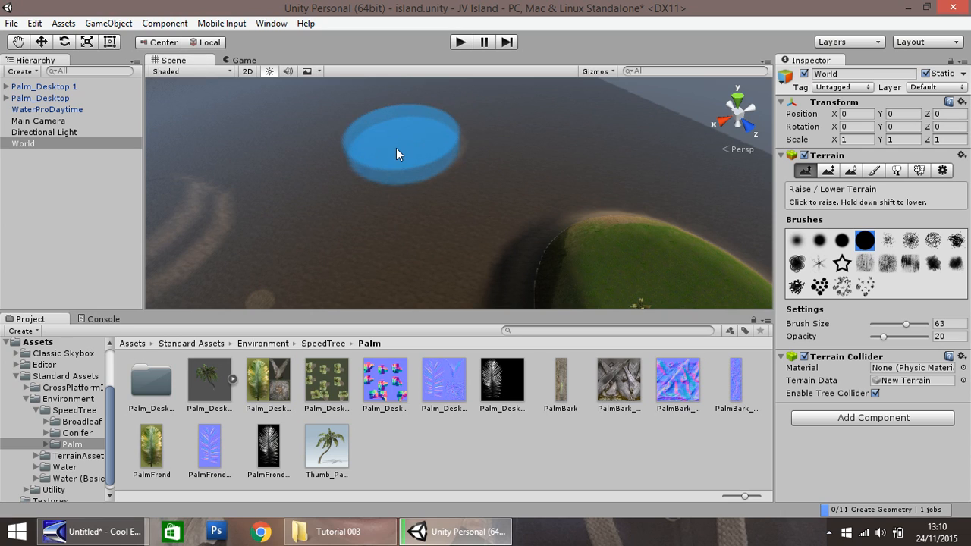
pyautogui.click(396, 147)
pyautogui.click(383, 156)
pyautogui.click(414, 160)
pyautogui.click(427, 140)
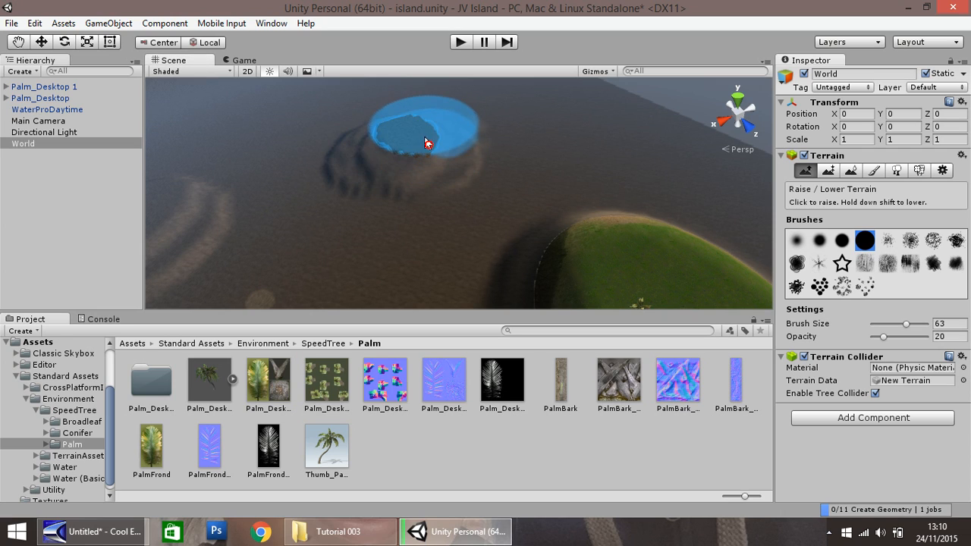
pyautogui.click(392, 139)
pyautogui.click(392, 140)
pyautogui.click(419, 155)
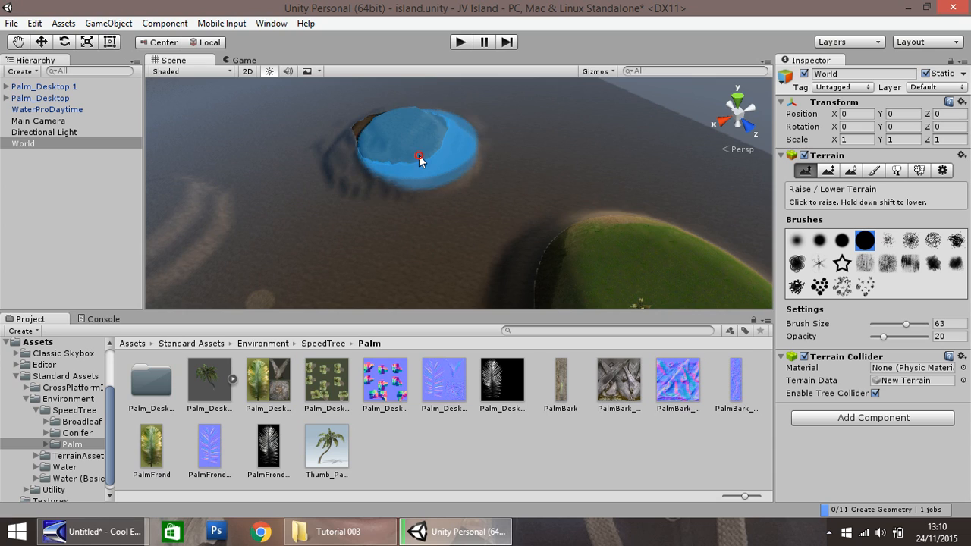
pyautogui.click(361, 150)
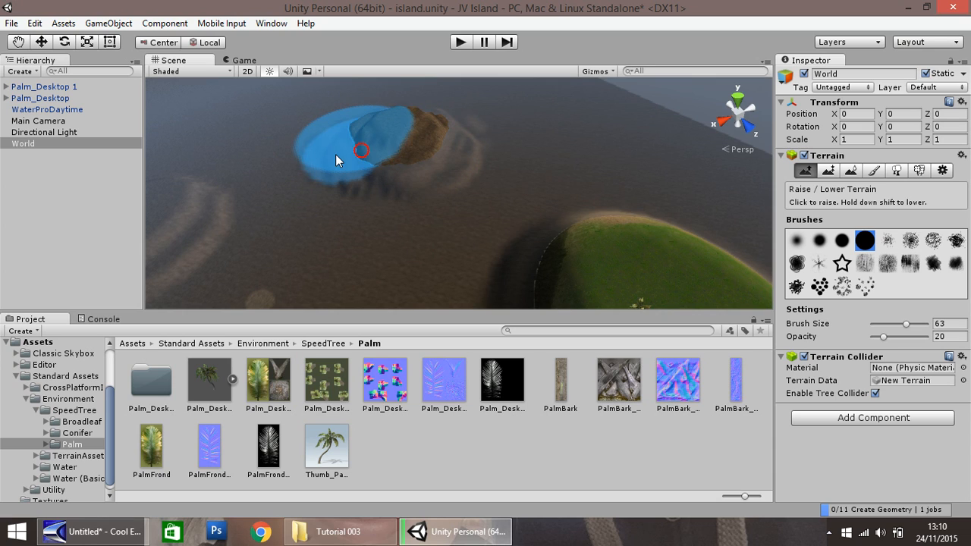
pyautogui.click(322, 169)
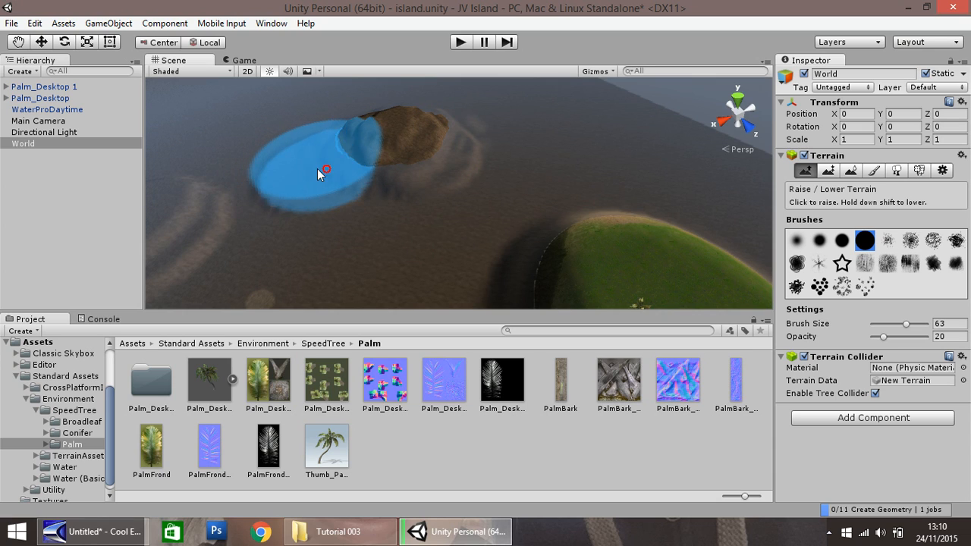
# Step: Smooth the new island's slopes and paint the sand texture over it
pyautogui.click(850, 171)
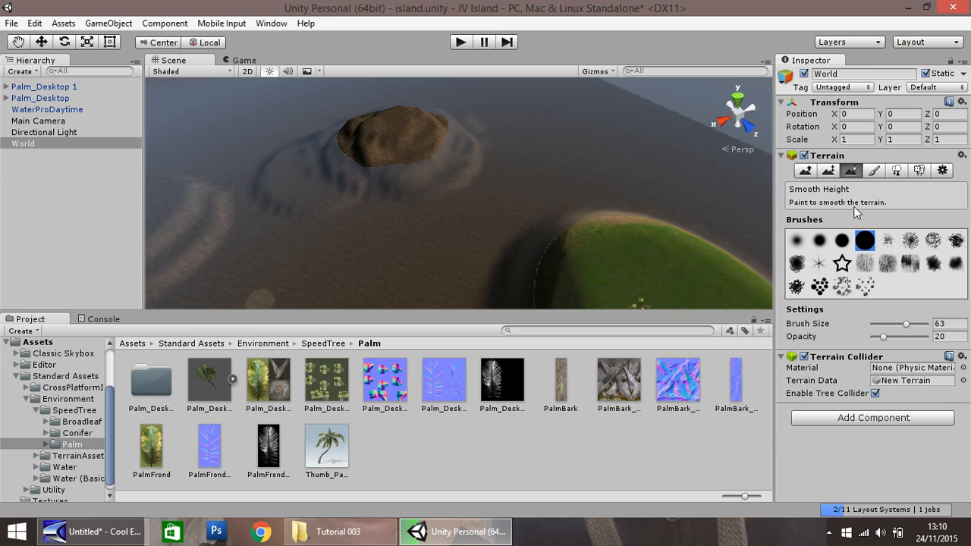
pyautogui.moveTo(346, 163)
pyautogui.mouseDown()
pyautogui.moveTo(382, 141)
pyautogui.moveTo(412, 157)
pyautogui.moveTo(365, 160)
pyautogui.moveTo(384, 140)
pyautogui.moveTo(376, 142)
pyautogui.moveTo(414, 152)
pyautogui.moveTo(360, 147)
pyautogui.moveTo(382, 144)
pyautogui.moveTo(373, 143)
pyautogui.moveTo(395, 158)
pyautogui.moveTo(377, 151)
pyautogui.moveTo(402, 146)
pyautogui.moveTo(413, 163)
pyautogui.moveTo(374, 141)
pyautogui.moveTo(353, 151)
pyautogui.mouseUp()
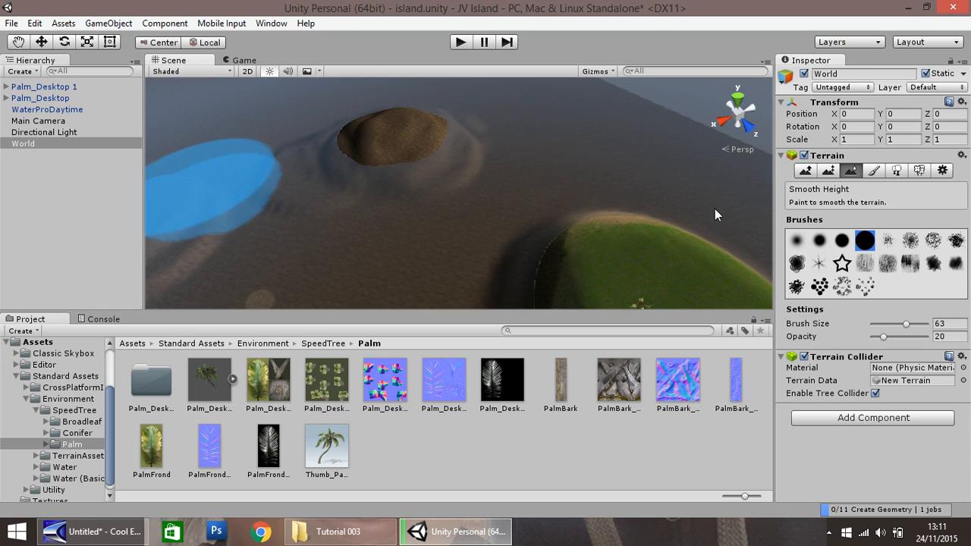
pyautogui.click(870, 171)
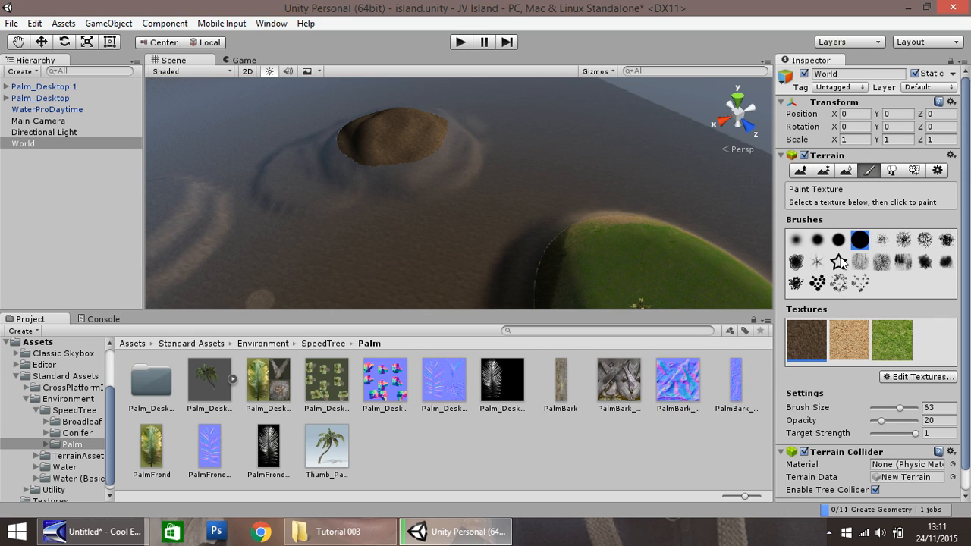
pyautogui.click(849, 343)
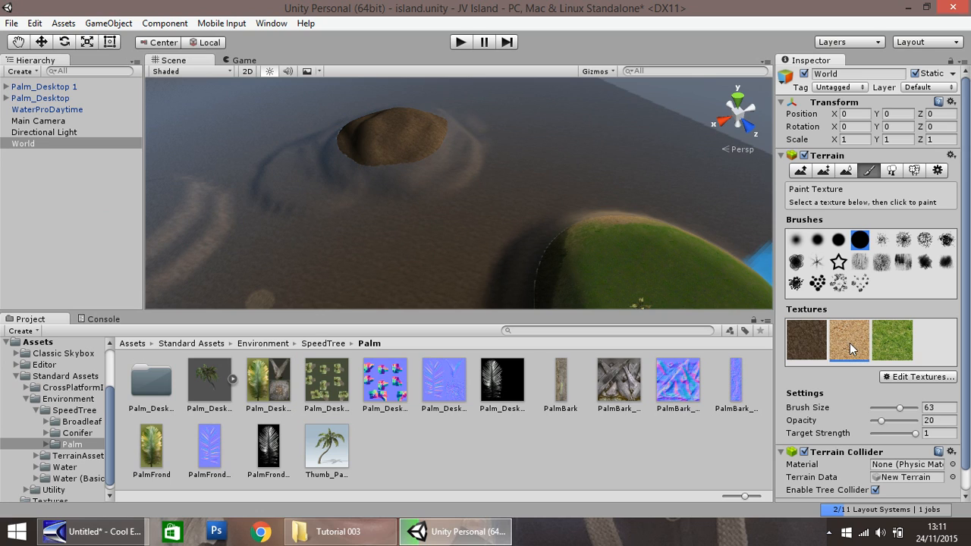
pyautogui.click(394, 148)
pyautogui.moveTo(393, 147)
pyautogui.mouseDown()
pyautogui.moveTo(447, 128)
pyautogui.moveTo(391, 151)
pyautogui.mouseUp()
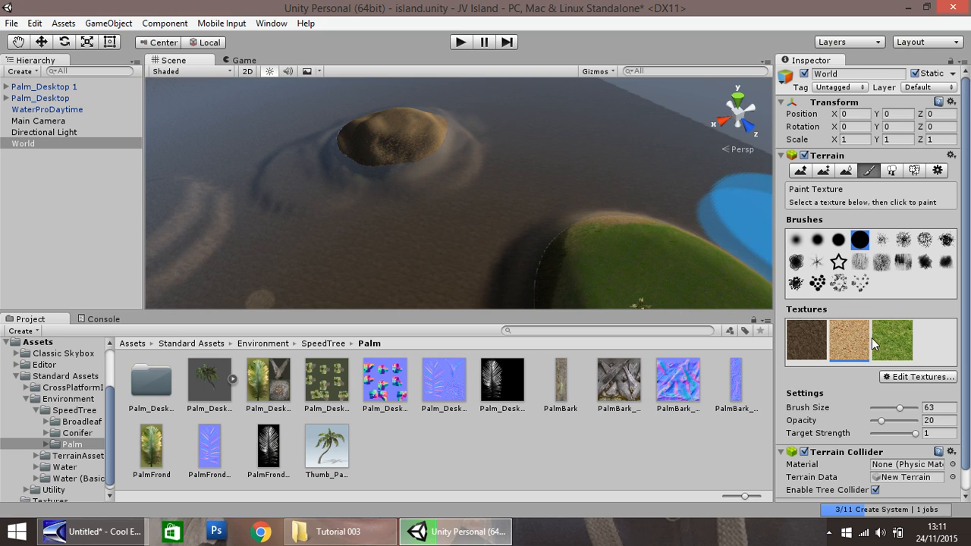
pyautogui.click(391, 154)
pyautogui.moveTo(410, 149); pyautogui.dragTo(348, 152)
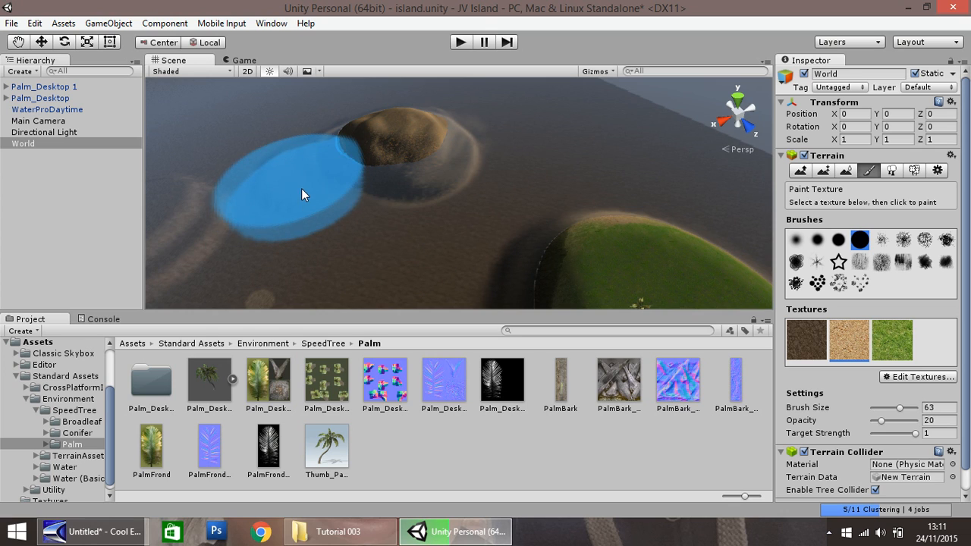
# Step: Duplicate the larger Palm_Desktop tree and move the copy over the new sandy island, to about X 165, Z 293.8
pyautogui.click(70, 88)
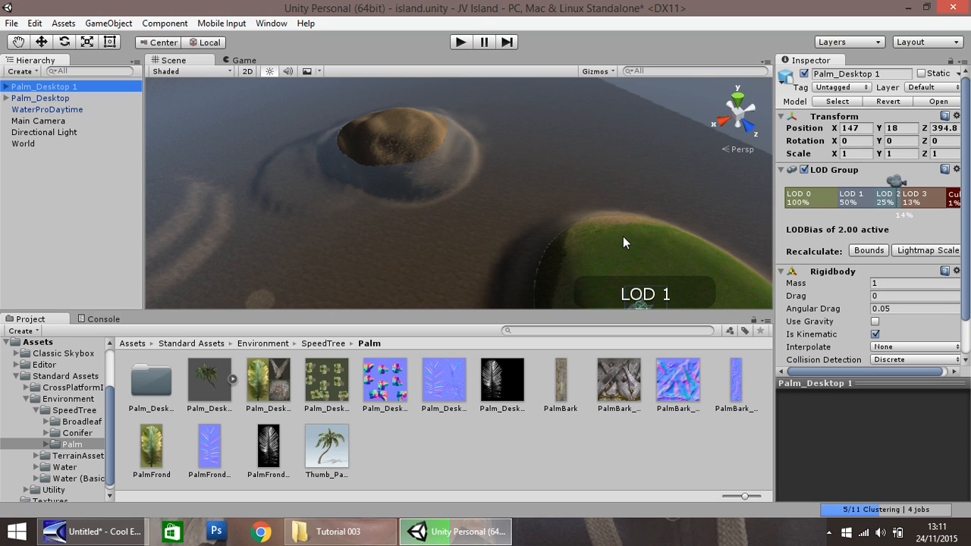
pyautogui.scroll(-2, 625, 243)
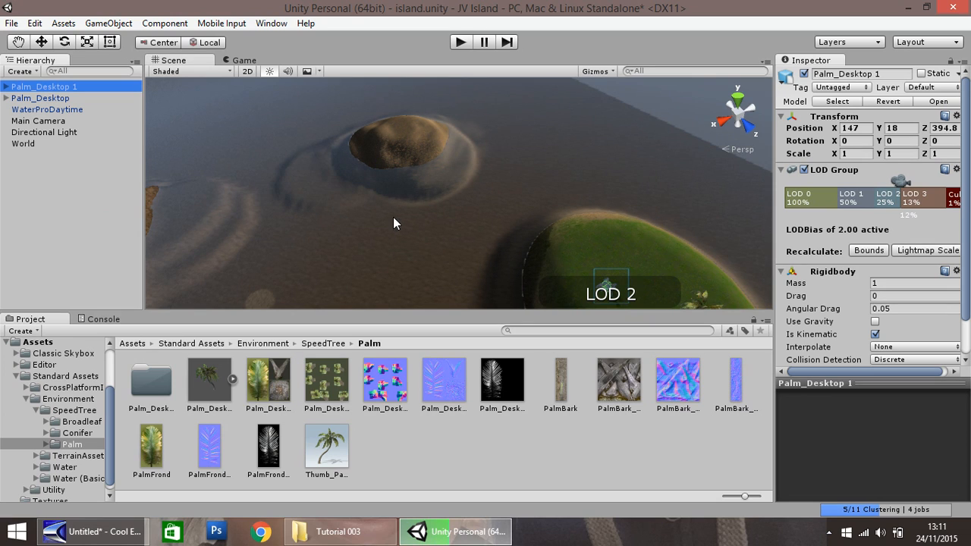
pyautogui.click(66, 100)
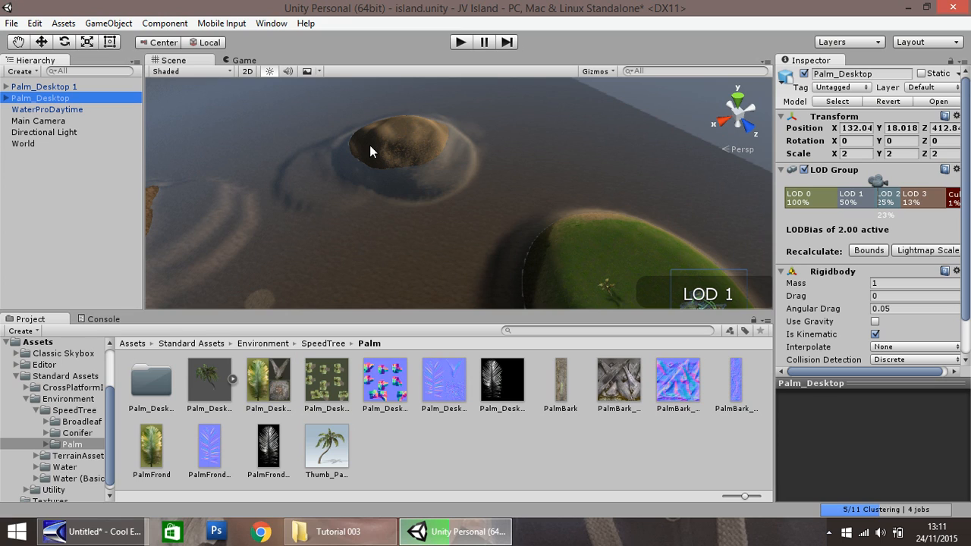
pyautogui.click(42, 42)
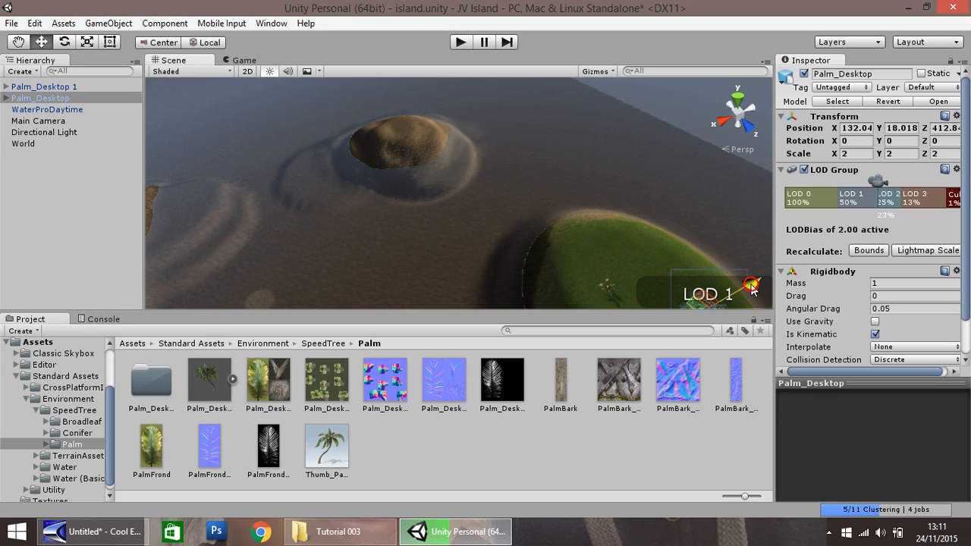
pyautogui.hotkey('ctrl', 'd')
pyautogui.moveTo(742, 293); pyautogui.dragTo(701, 315)
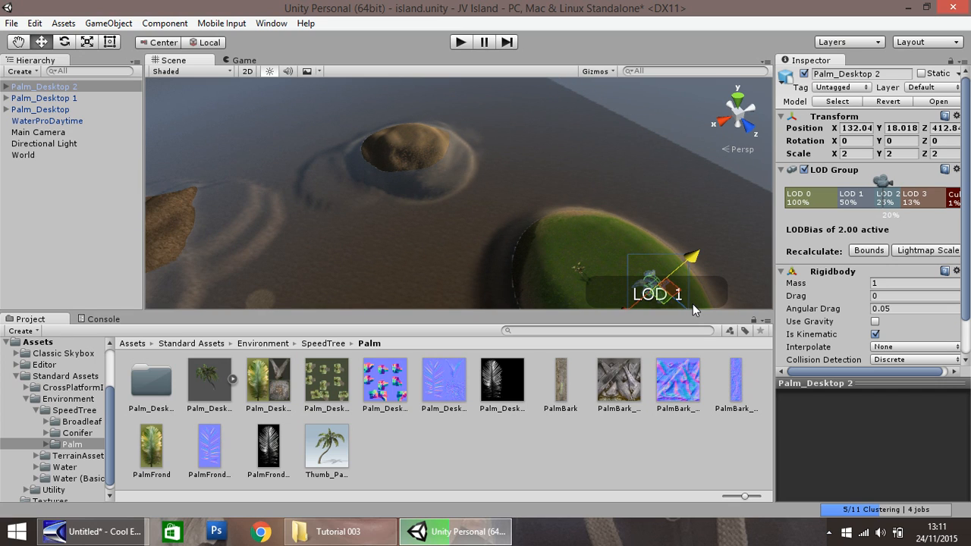
pyautogui.moveTo(643, 296); pyautogui.dragTo(387, 50)
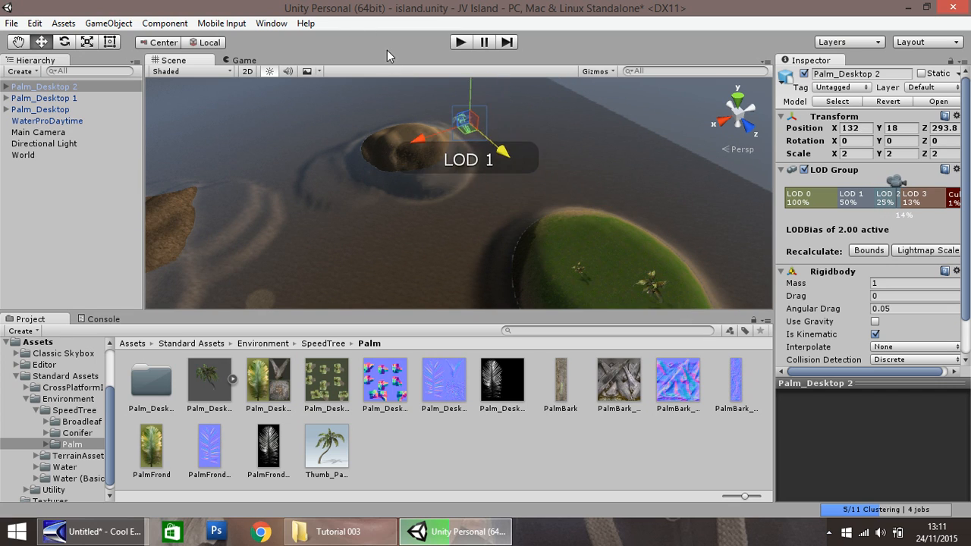
pyautogui.moveTo(424, 138); pyautogui.dragTo(371, 147)
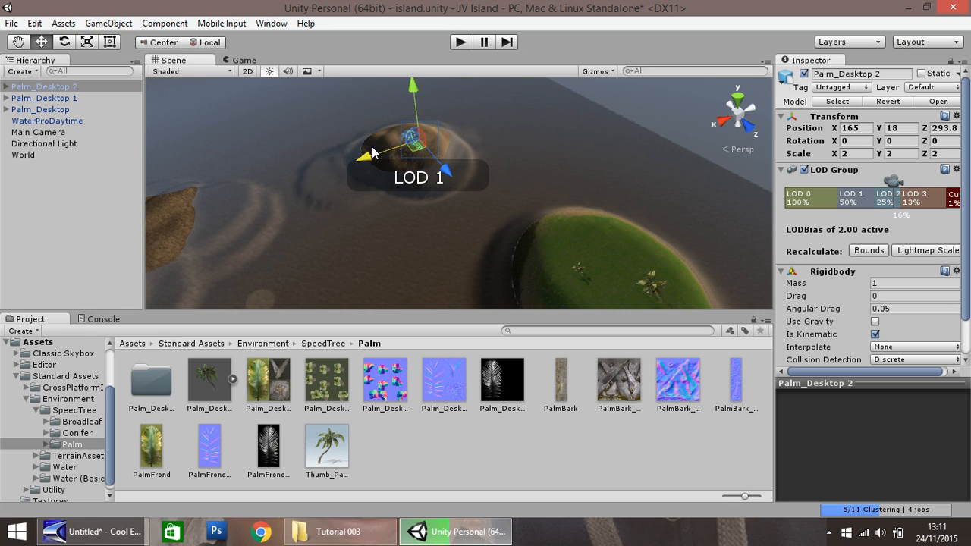
# Step: Adjust the copied palm's position on the small island to about Y 15.3, Z 266.9
pyautogui.scroll(2, 408, 155)
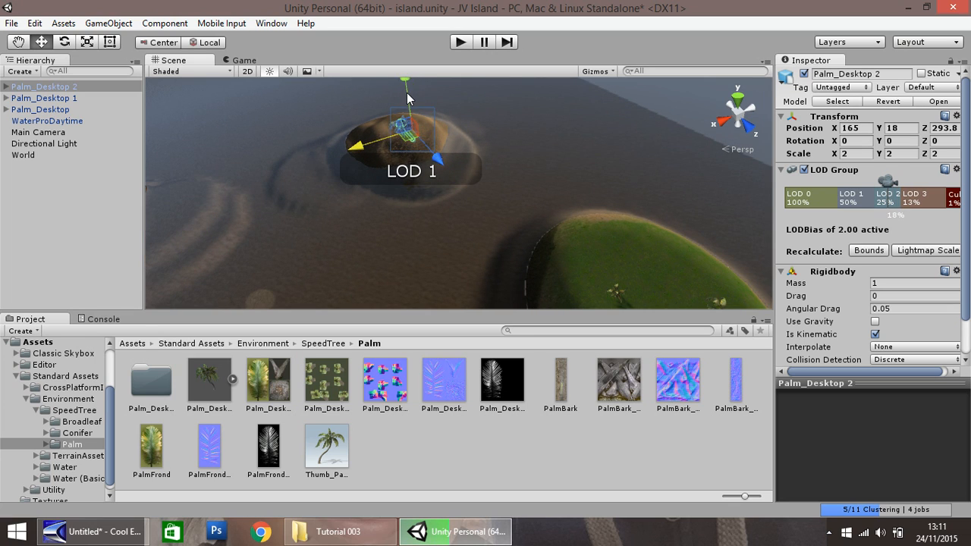
pyautogui.moveTo(408, 98); pyautogui.dragTo(416, 138)
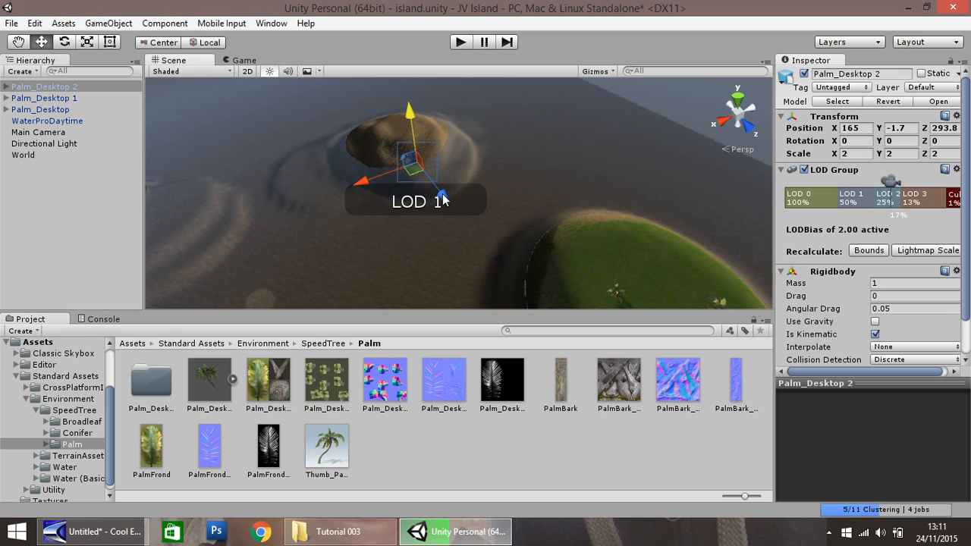
pyautogui.moveTo(444, 199); pyautogui.dragTo(421, 167)
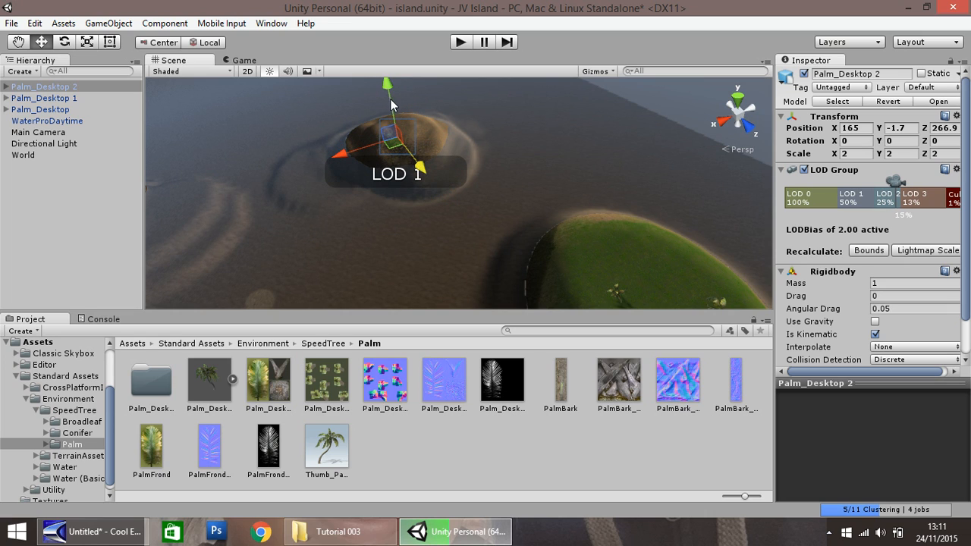
pyautogui.moveTo(390, 99); pyautogui.dragTo(385, 74)
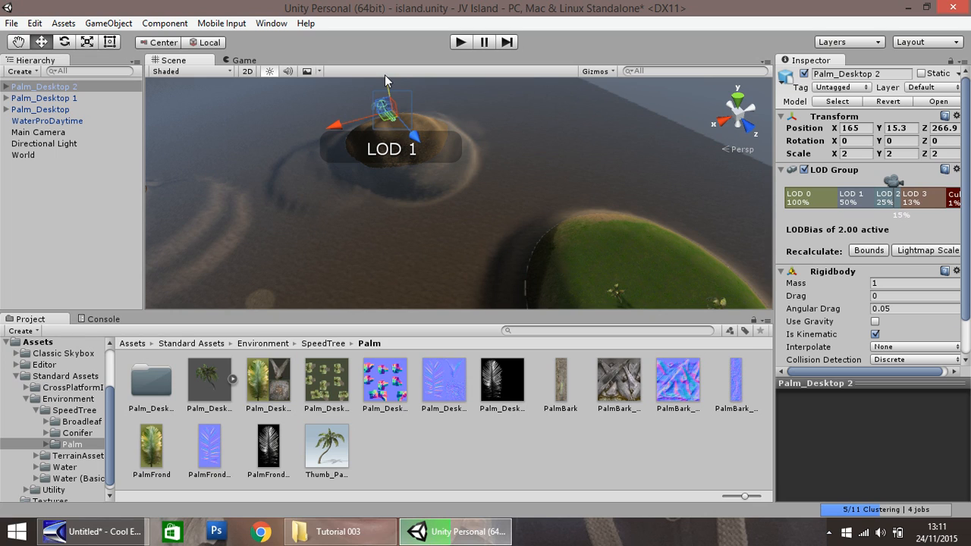
# Step: Show the contents of the project's root Assets folder
pyautogui.click(16, 376)
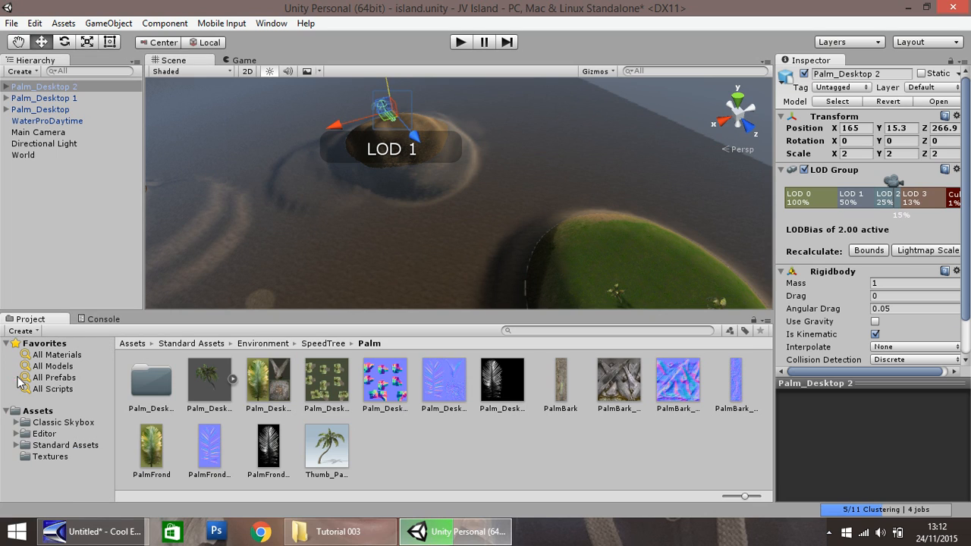
pyautogui.click(17, 42)
pyautogui.moveTo(352, 195); pyautogui.dragTo(339, 99, button='right')
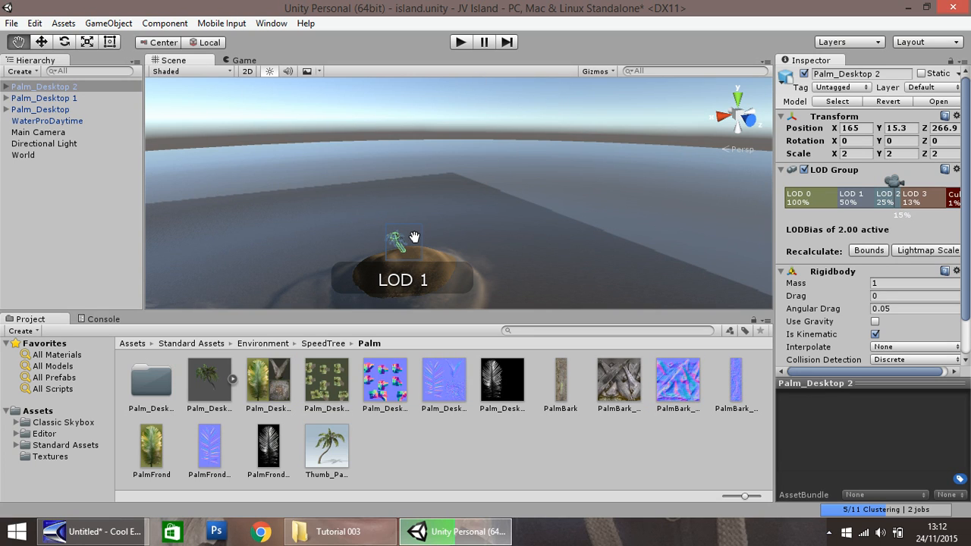
pyautogui.click(38, 411)
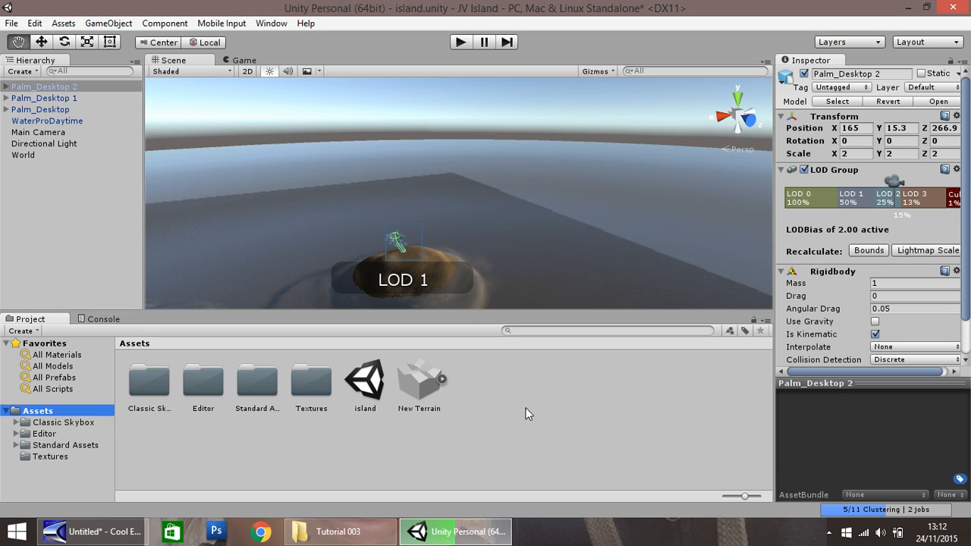
# Step: Search the Asset Store for "skybox"
pyautogui.click(271, 25)
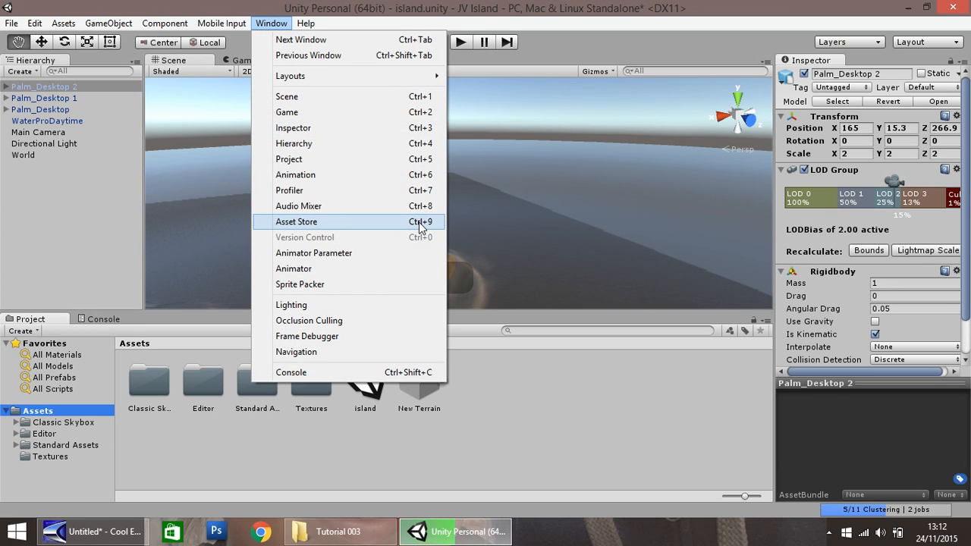
pyautogui.click(322, 223)
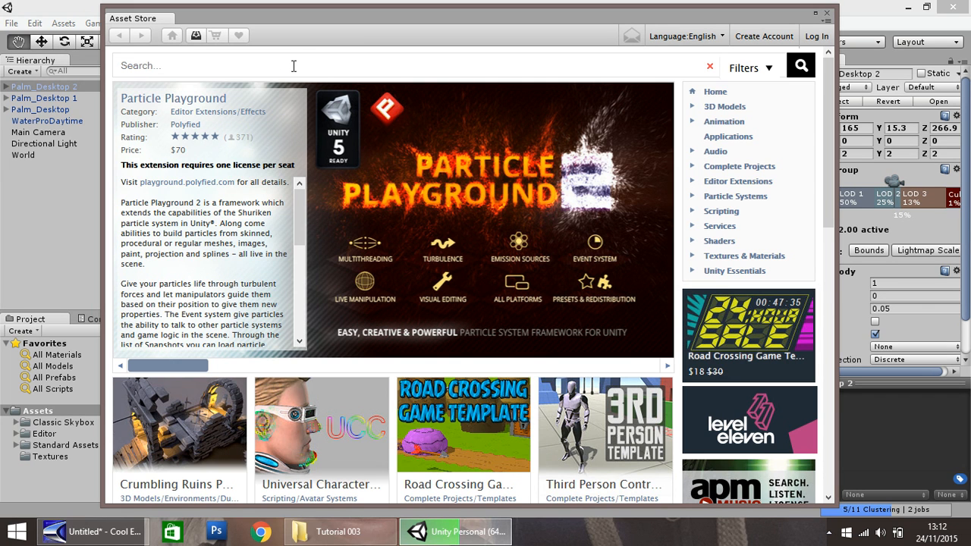
pyautogui.click(294, 66)
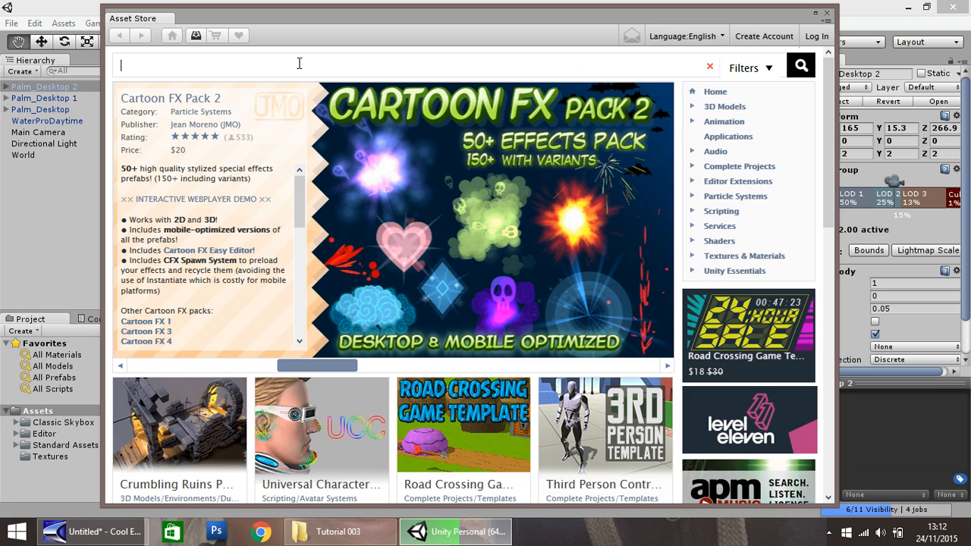
pyautogui.click(299, 64)
pyautogui.write('skybox')
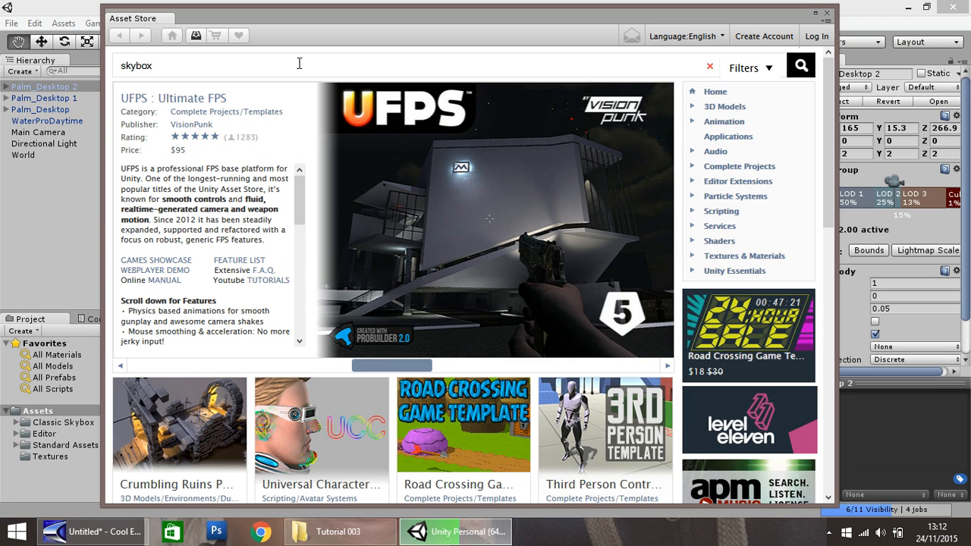
pyautogui.press('Return')
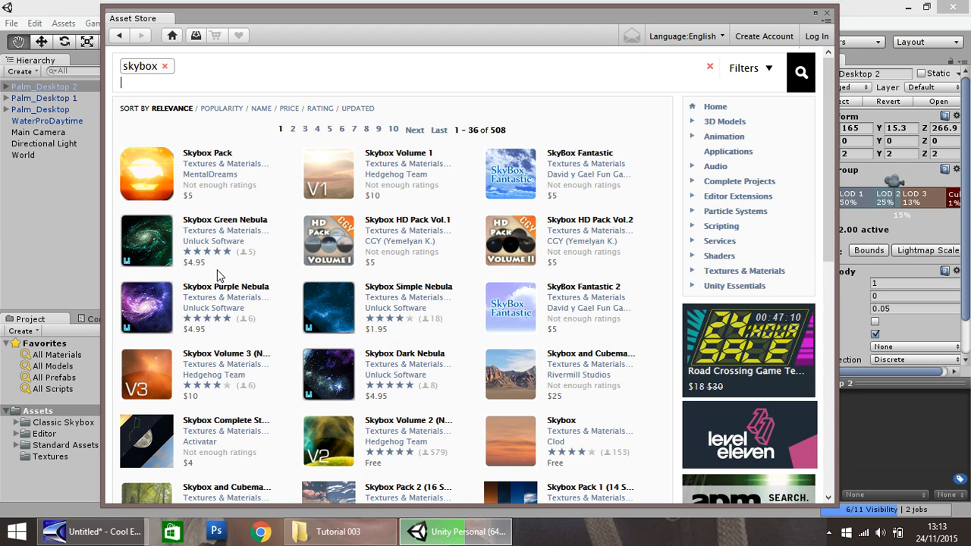
# Step: Sort the skybox results by price, view the free Classic Skybox package's page, and close the store
pyautogui.click(291, 108)
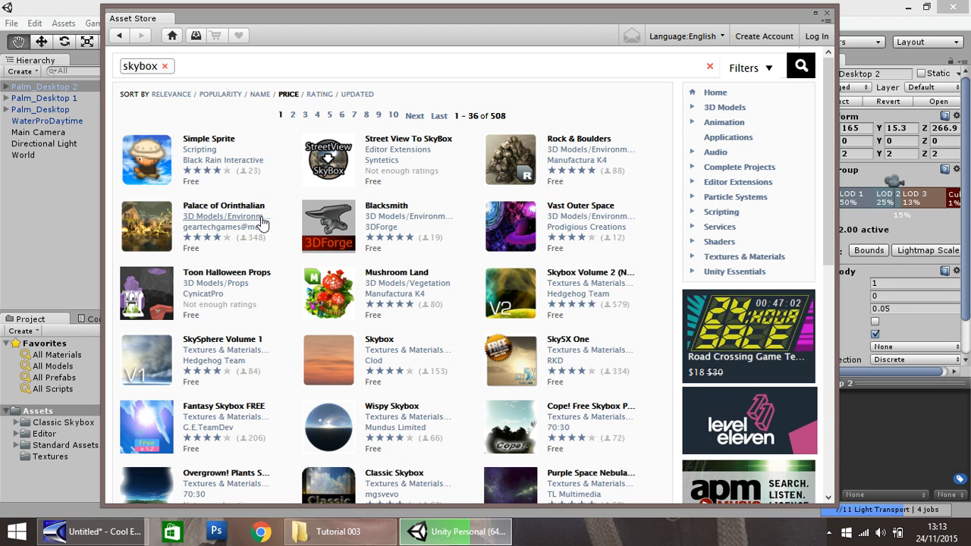
pyautogui.scroll(-1, 255, 231)
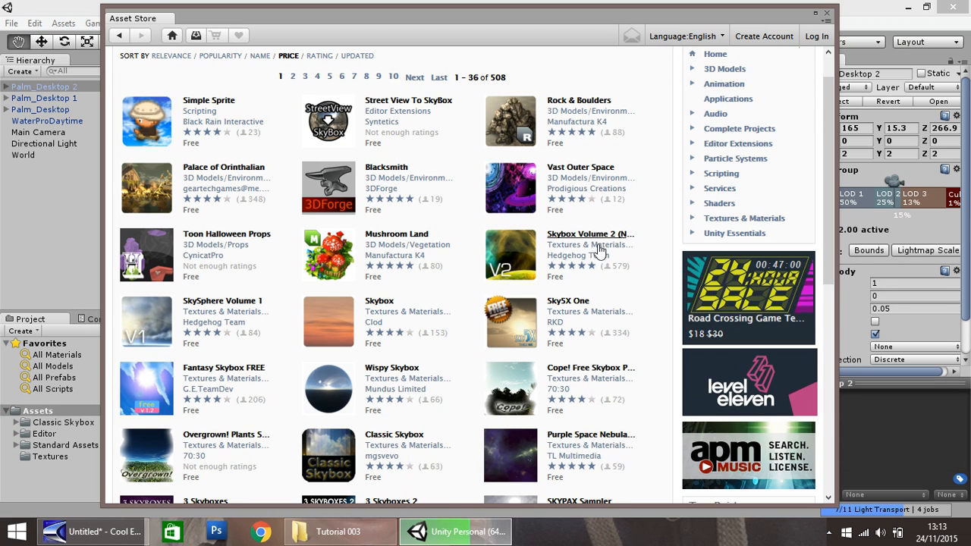
pyautogui.scroll(-1, 186, 281)
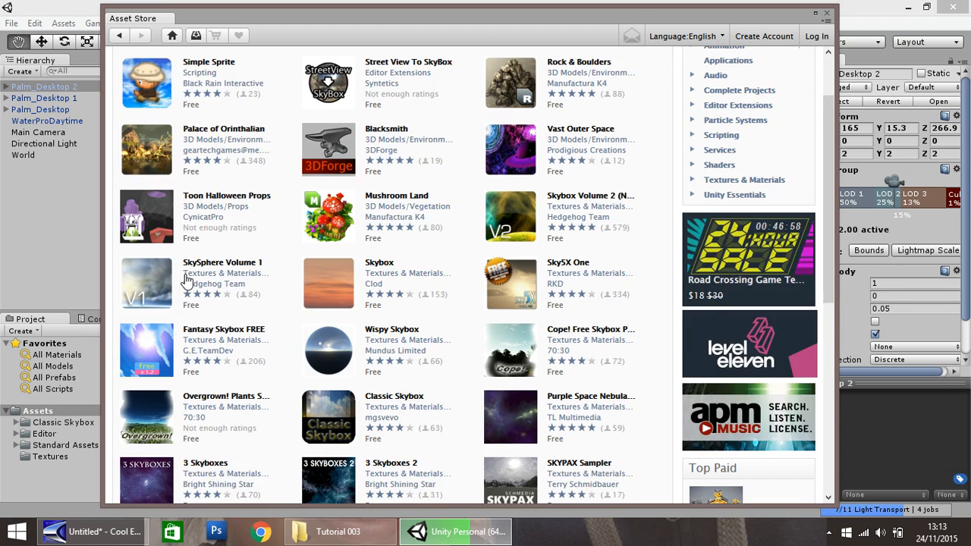
pyautogui.scroll(-1, 185, 281)
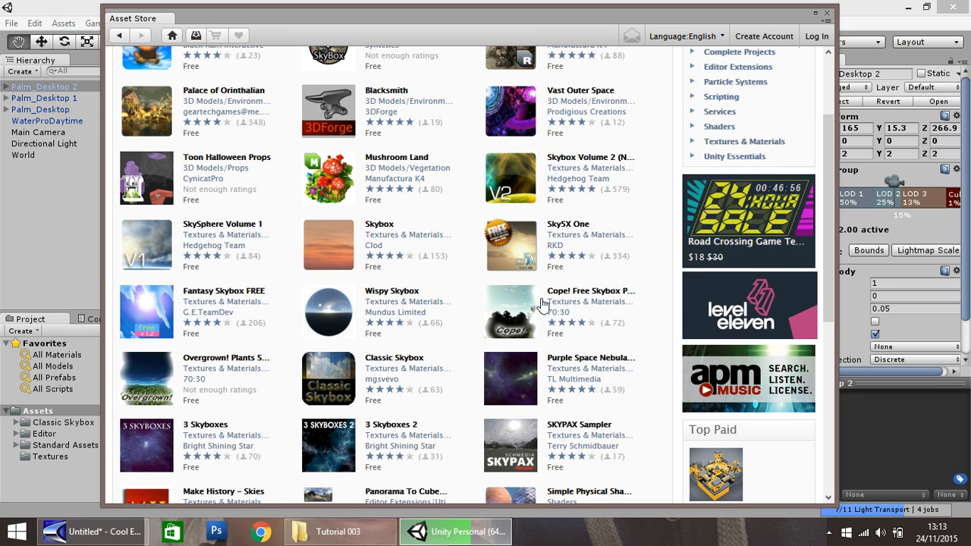
pyautogui.scroll(4, 543, 303)
pyautogui.scroll(-2, 427, 276)
pyautogui.scroll(-2, 465, 264)
pyautogui.click(400, 355)
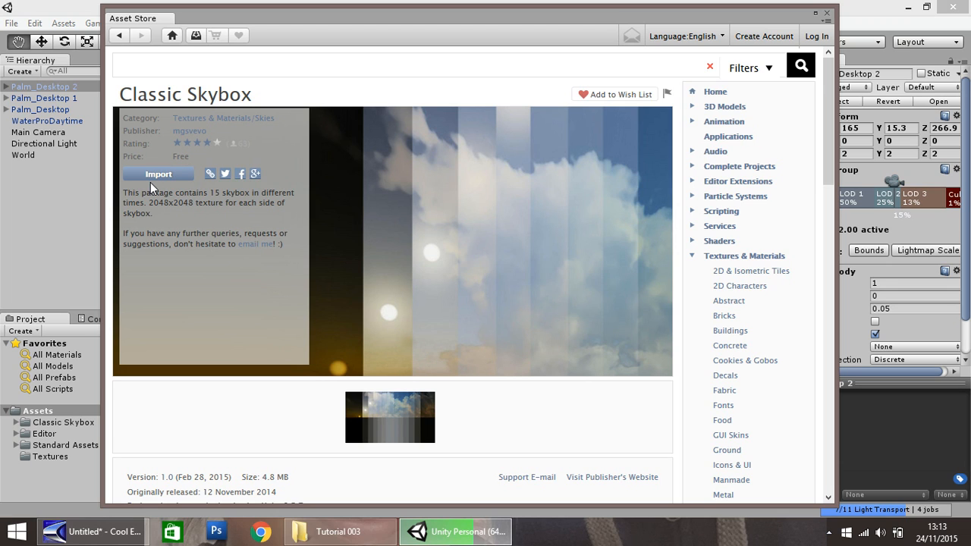
pyautogui.click(829, 16)
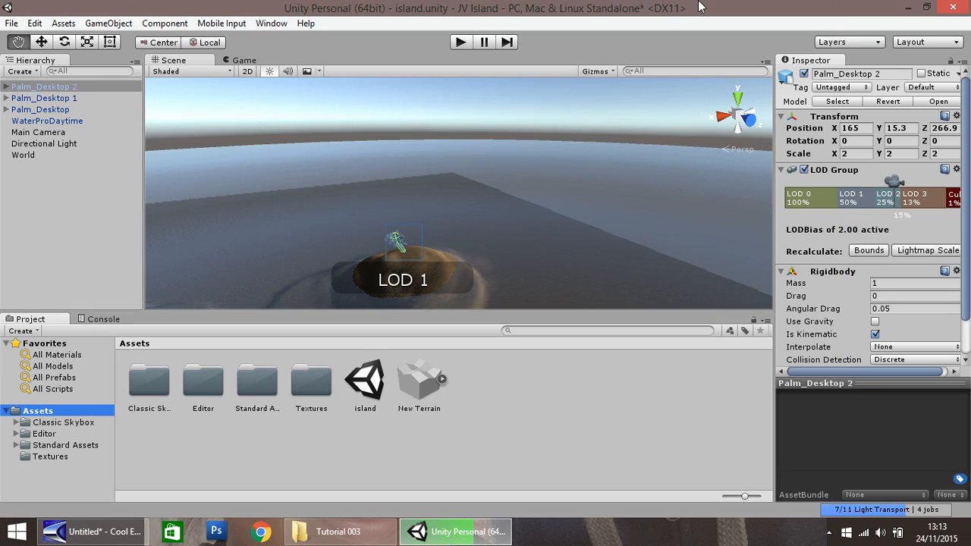
# Step: Show the project's Classic Skybox folder and look through its sky materials
pyautogui.click(64, 422)
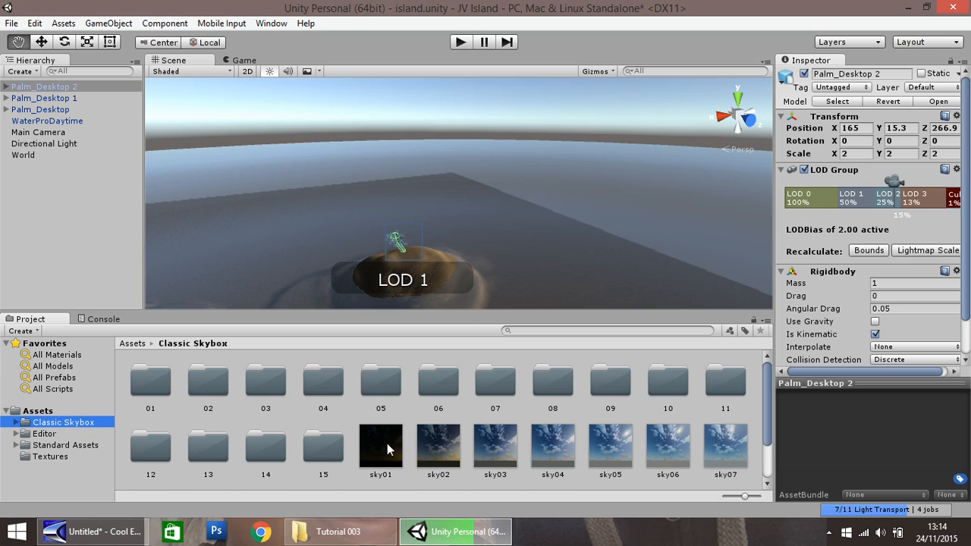
pyautogui.scroll(-2, 535, 433)
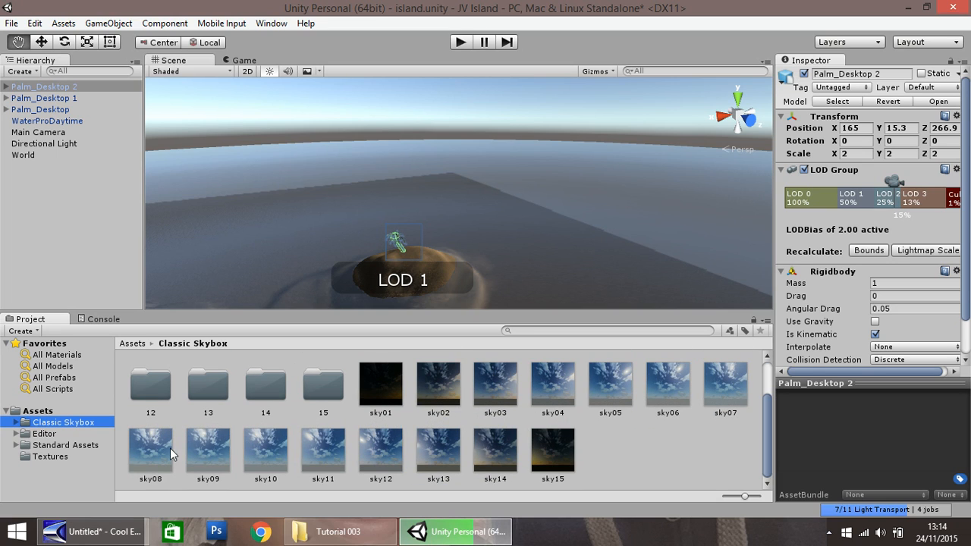
pyautogui.scroll(1, 442, 461)
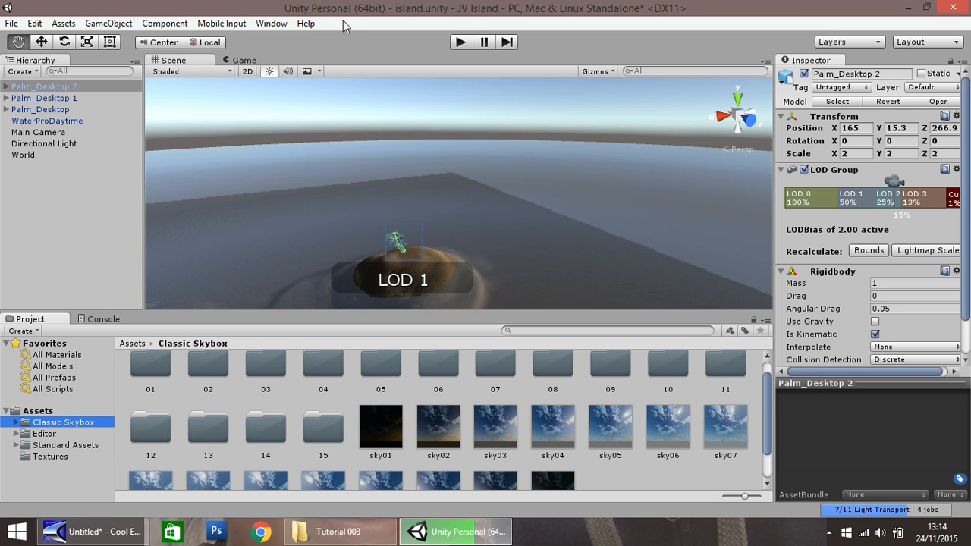
# Step: Set the scene's environment lighting skybox to the sky09 material and close the Lighting settings
pyautogui.click(270, 25)
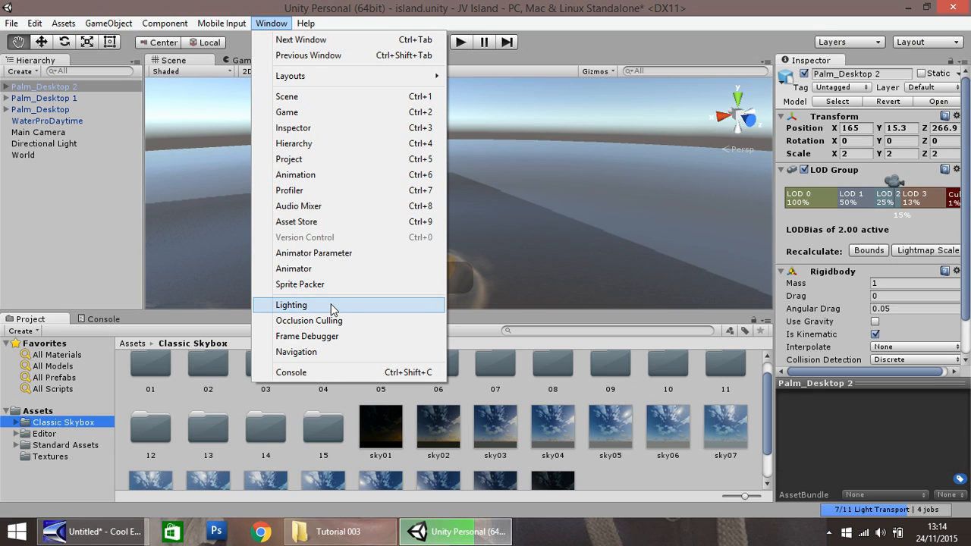
pyautogui.click(292, 306)
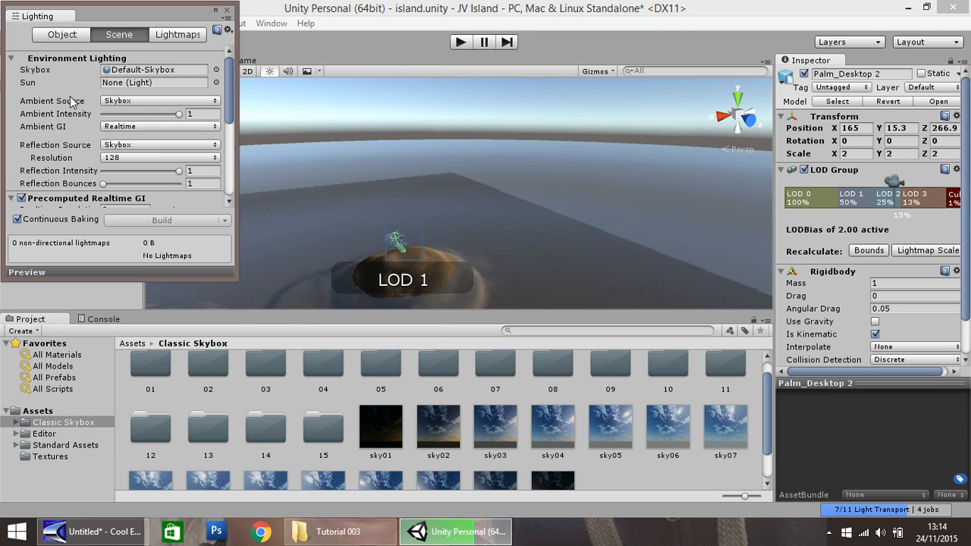
pyautogui.moveTo(54, 76)
pyautogui.click(215, 69)
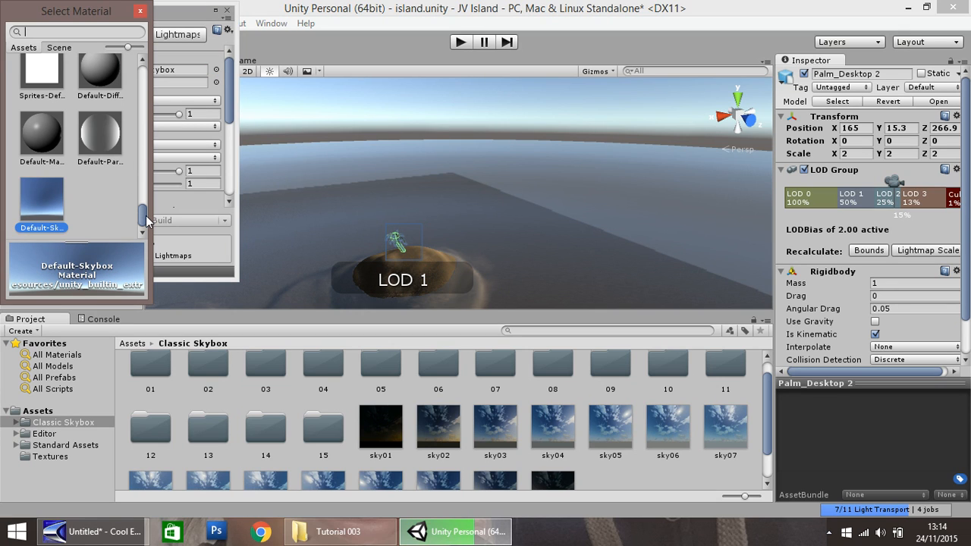
pyautogui.moveTo(147, 219); pyautogui.dragTo(145, 176)
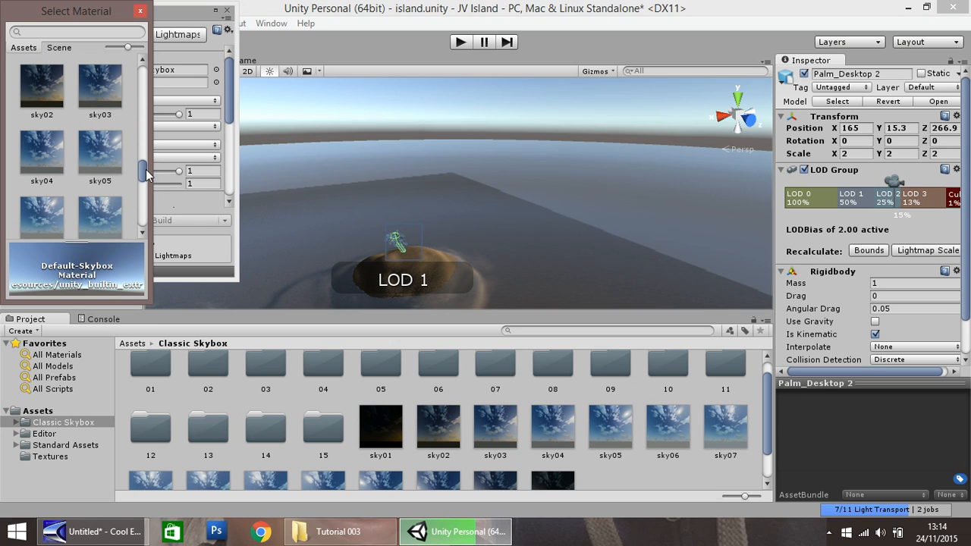
pyautogui.moveTo(144, 178)
pyautogui.mouseDown()
pyautogui.moveTo(144, 190)
pyautogui.moveTo(148, 183)
pyautogui.mouseUp()
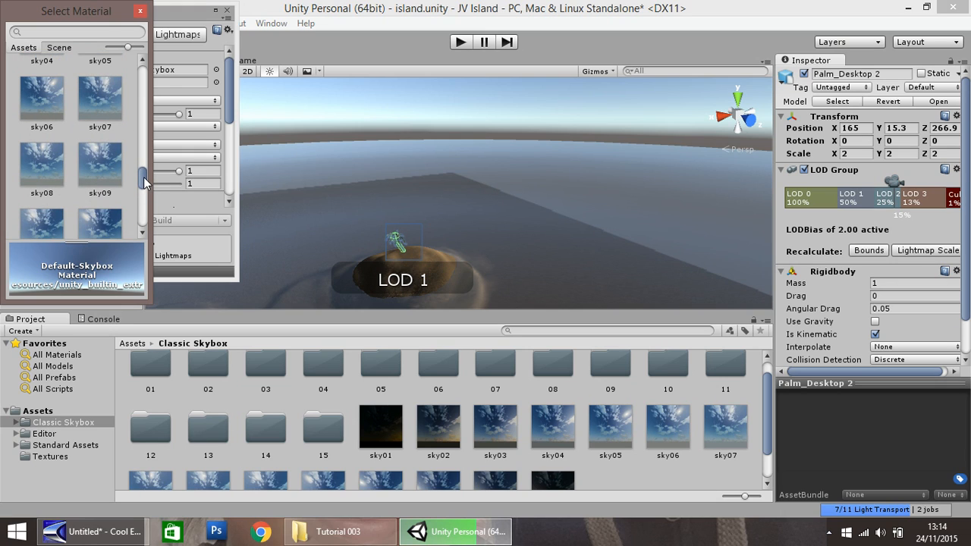
pyautogui.scroll(-2, 144, 179)
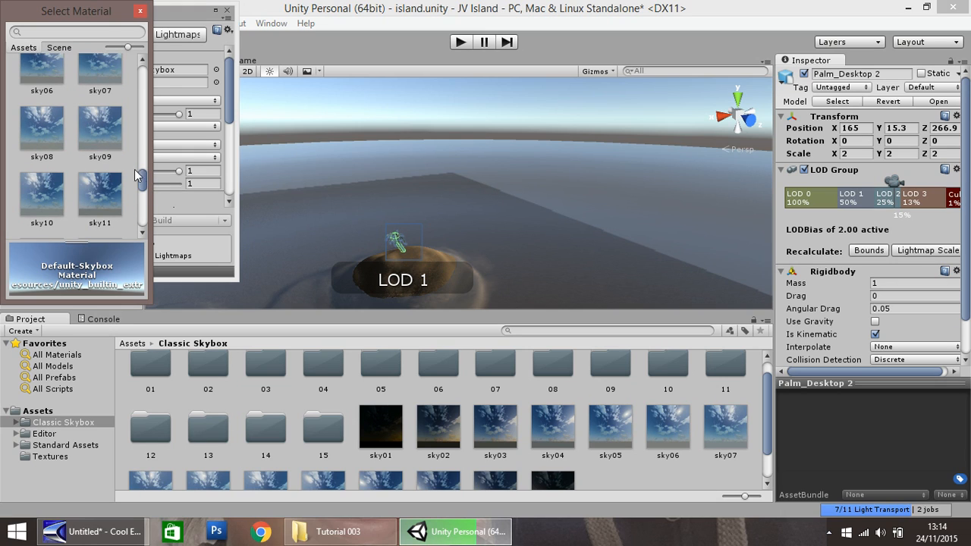
pyautogui.doubleClick(103, 132)
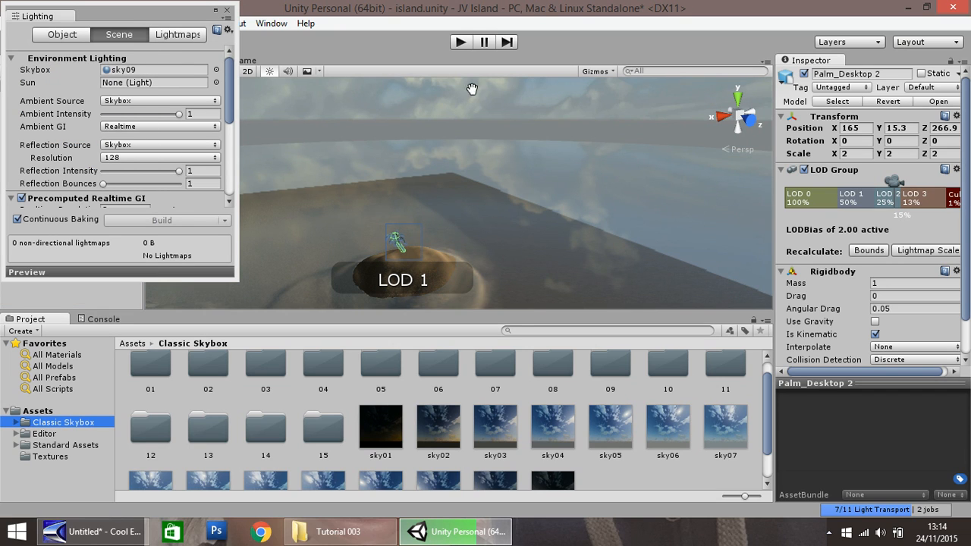
pyautogui.click(227, 12)
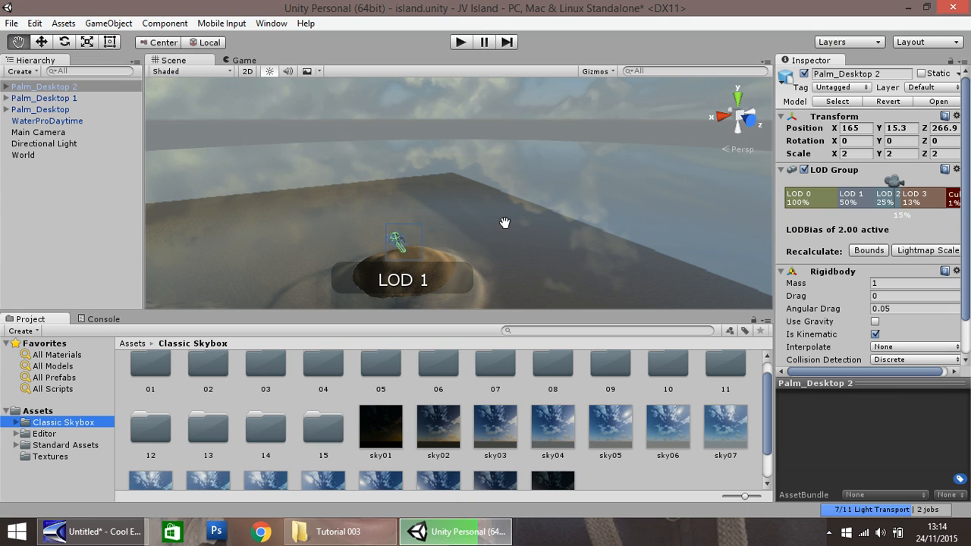
# Step: Run the game to check the islands under the new sky, and stop it again
pyautogui.click(460, 43)
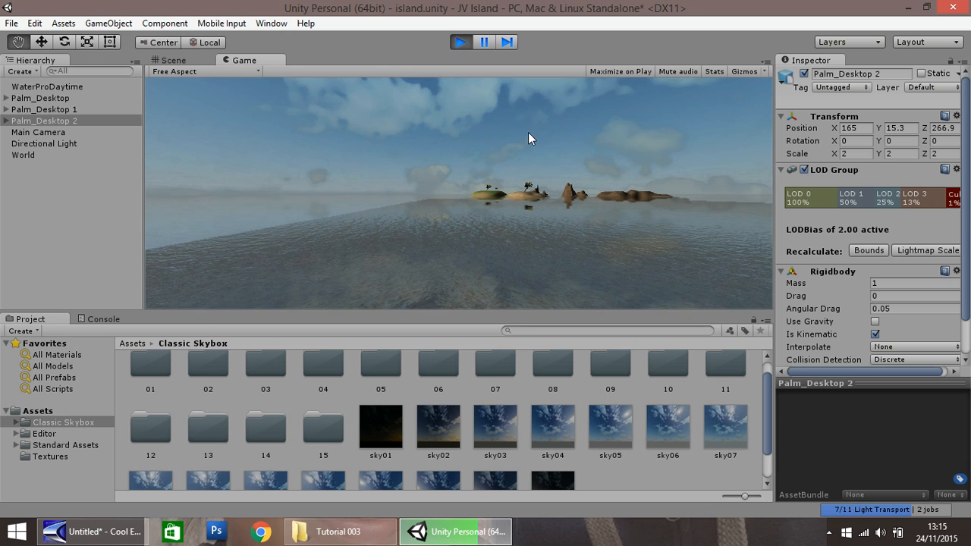
pyautogui.click(460, 41)
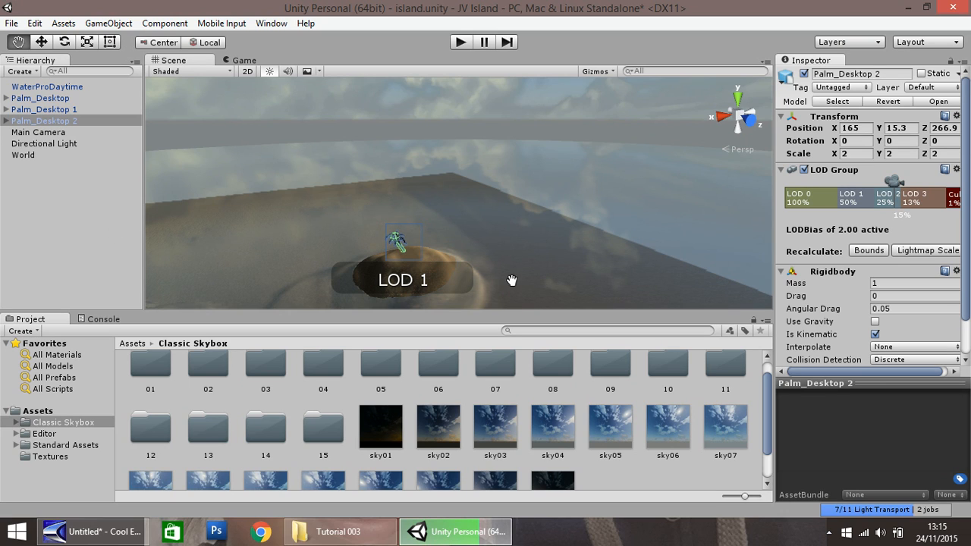
pyautogui.moveTo(535, 284); pyautogui.dragTo(342, 123)
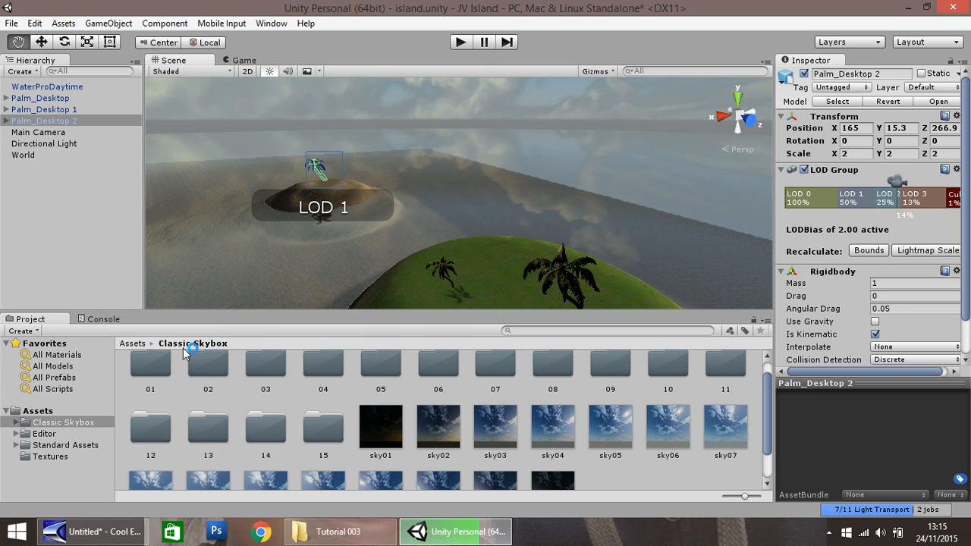
# Step: Import the complete Characters package into the project from the root Assets folder
pyautogui.click(42, 411)
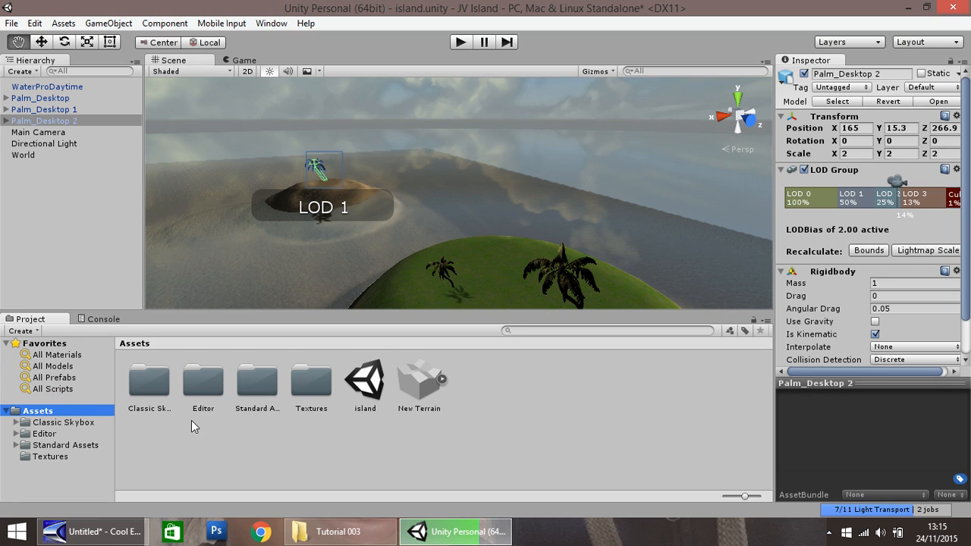
pyautogui.rightClick(488, 404)
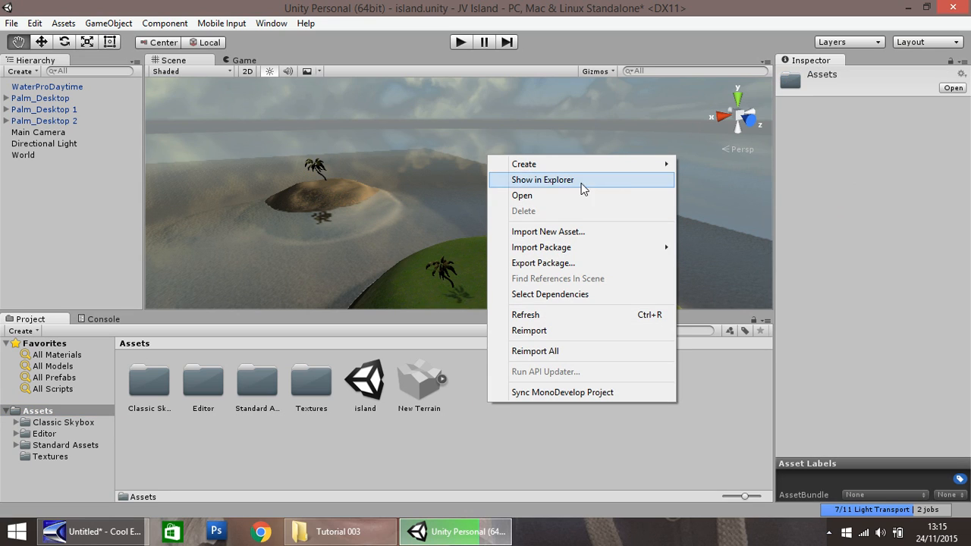
pyautogui.moveTo(558, 250)
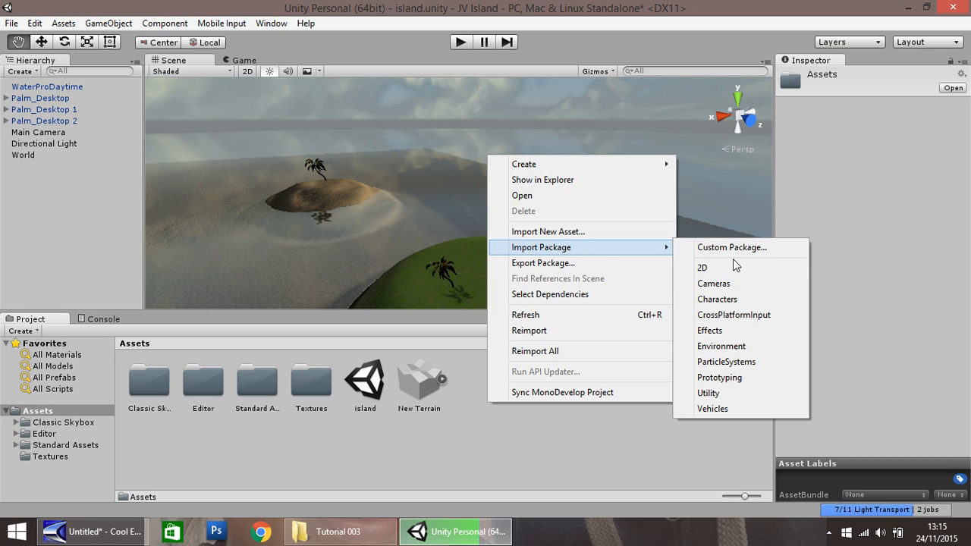
pyautogui.click(726, 303)
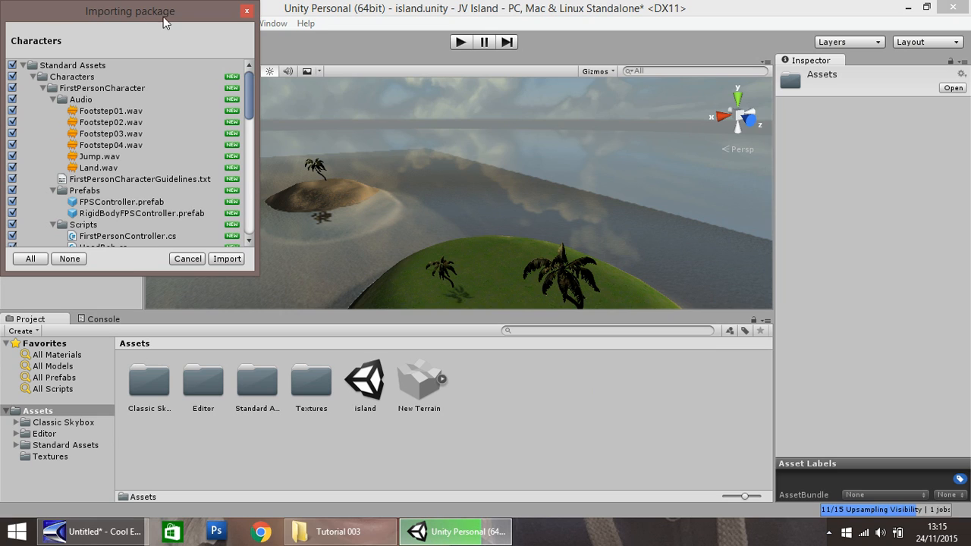
pyautogui.click(226, 260)
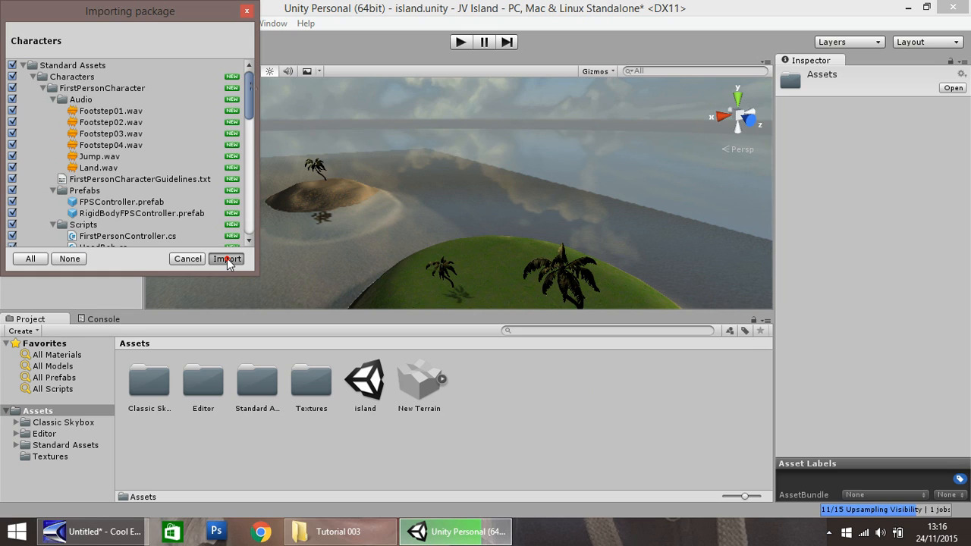
pyautogui.click(226, 259)
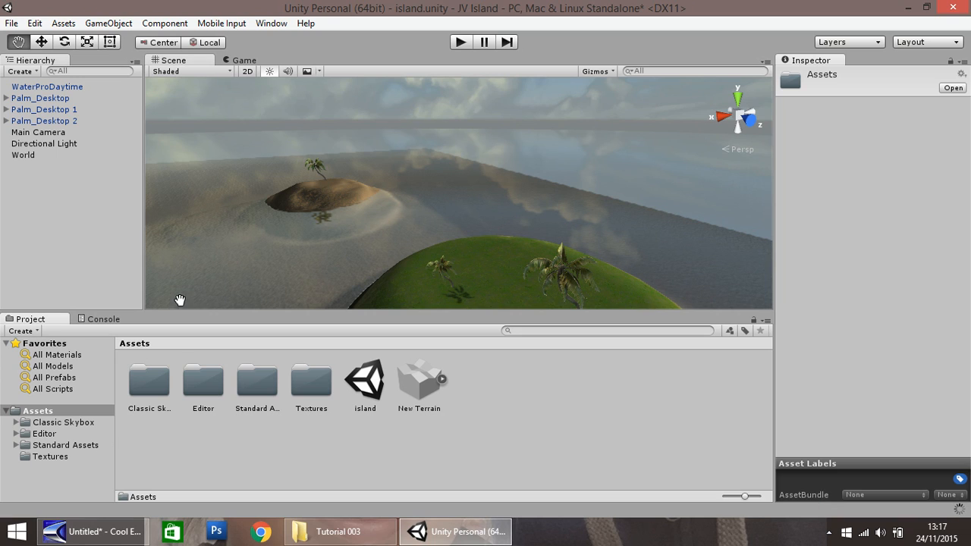
# Step: Place the ThirdPersonController prefab from the Standard Assets ThirdPersonCharacter Prefabs folder on the green island between the palm trees
pyautogui.click(52, 446)
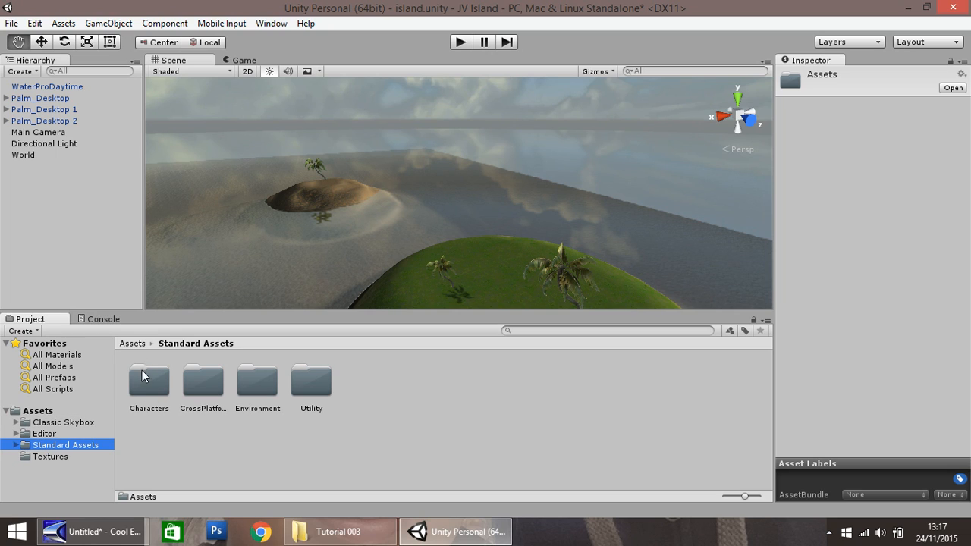
pyautogui.click(17, 445)
pyautogui.click(55, 457)
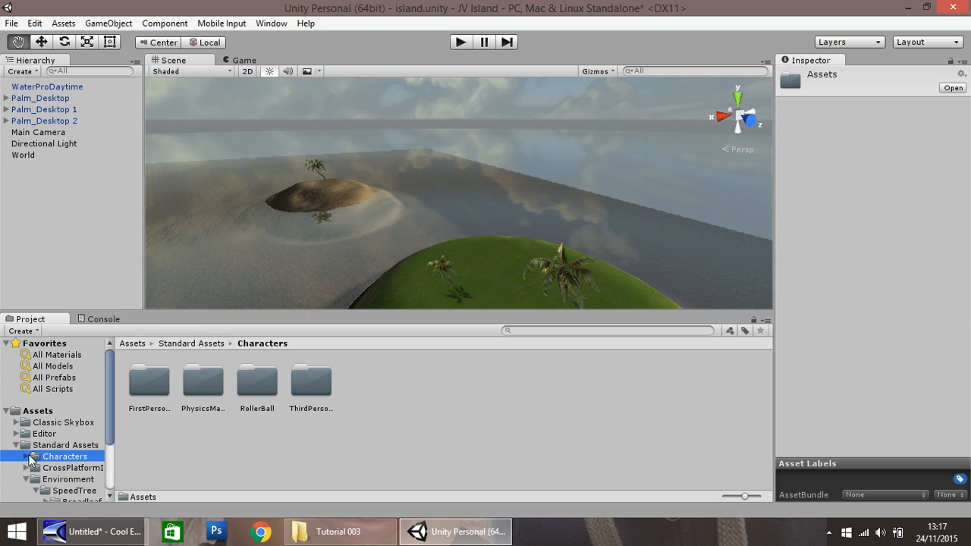
pyautogui.click(26, 457)
pyautogui.scroll(-2, 110, 418)
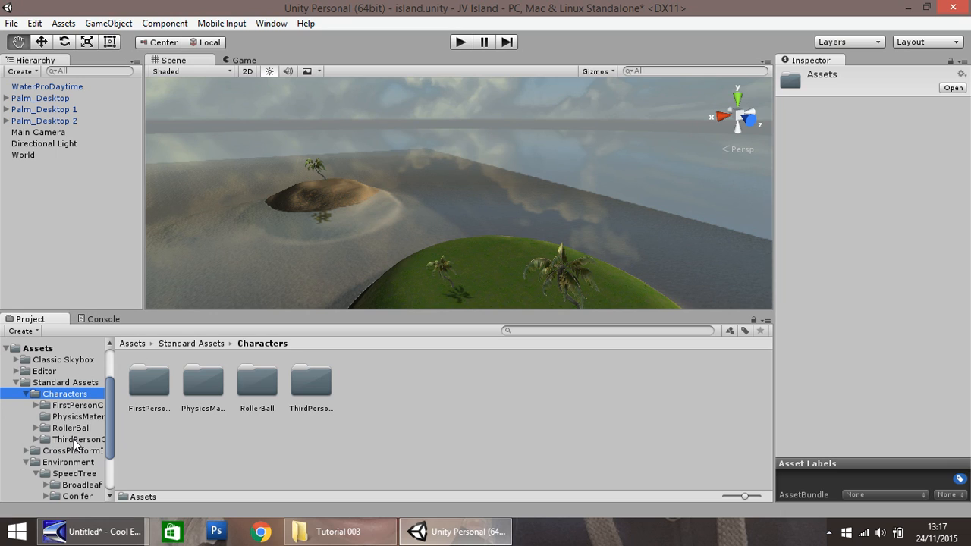
pyautogui.click(76, 440)
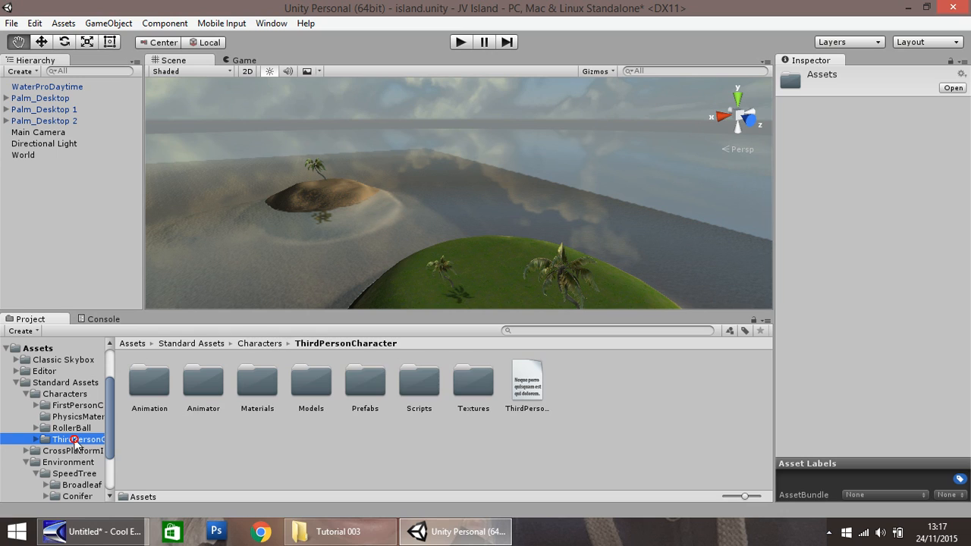
pyautogui.click(35, 440)
pyautogui.scroll(-1, 81, 439)
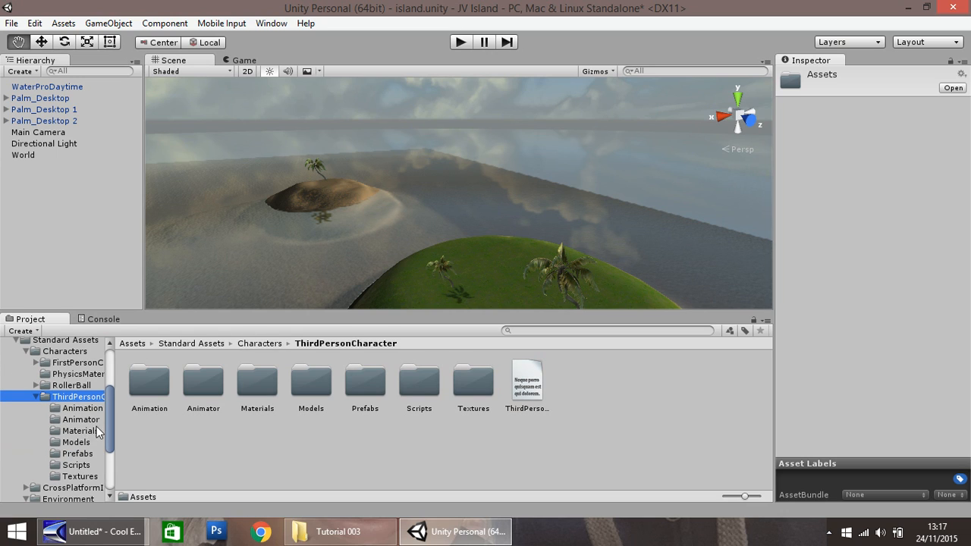
pyautogui.click(78, 453)
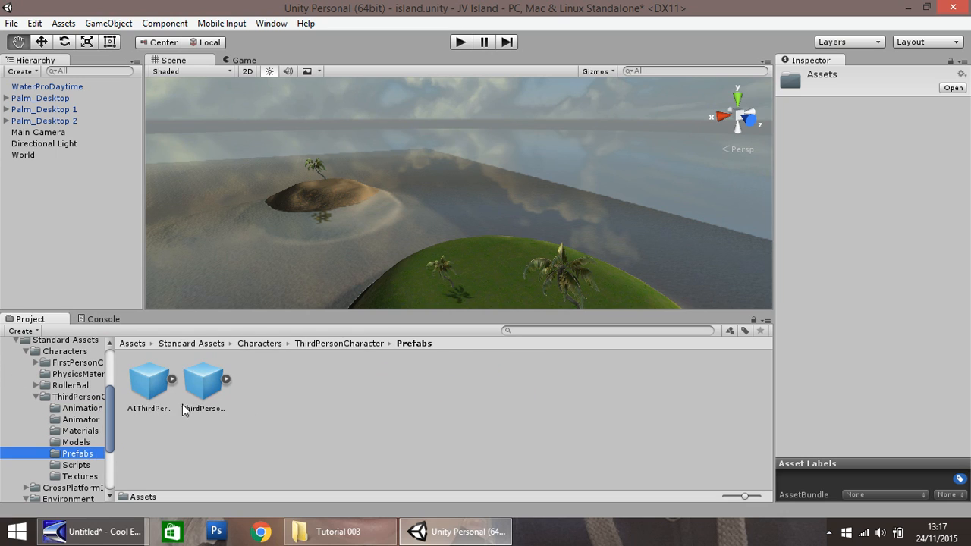
pyautogui.click(203, 383)
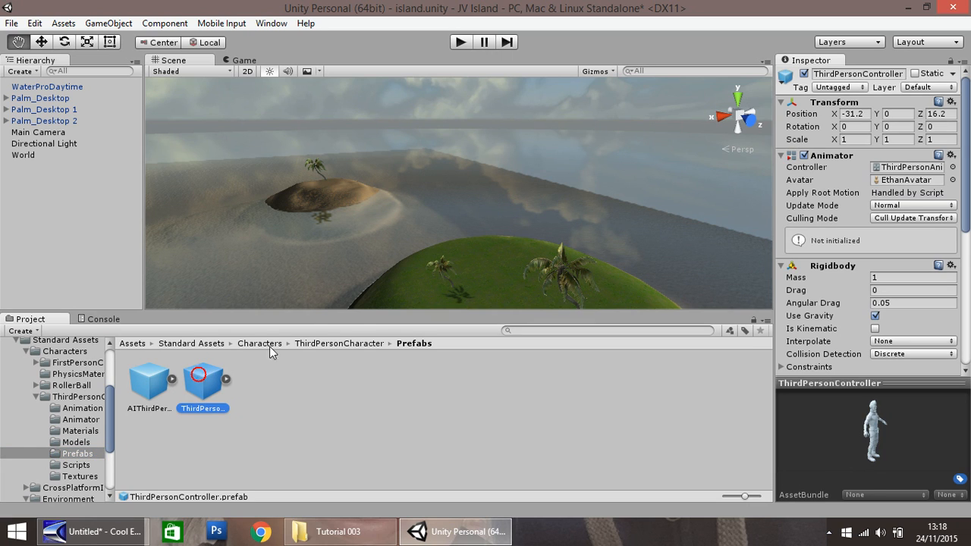
pyautogui.moveTo(199, 377); pyautogui.dragTo(500, 291)
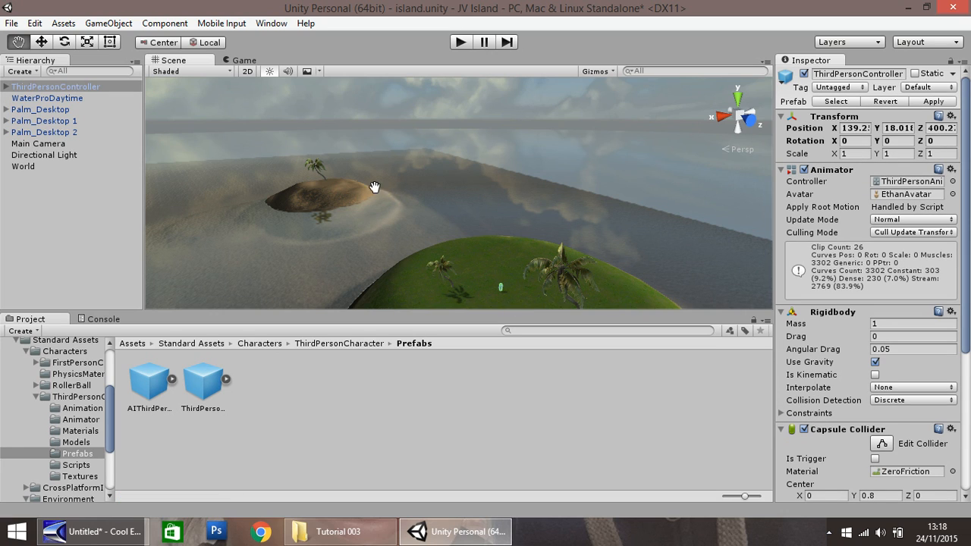
# Step: Run the game to check the Main Camera's view with the character in the scene, and stop it again
pyautogui.click(460, 42)
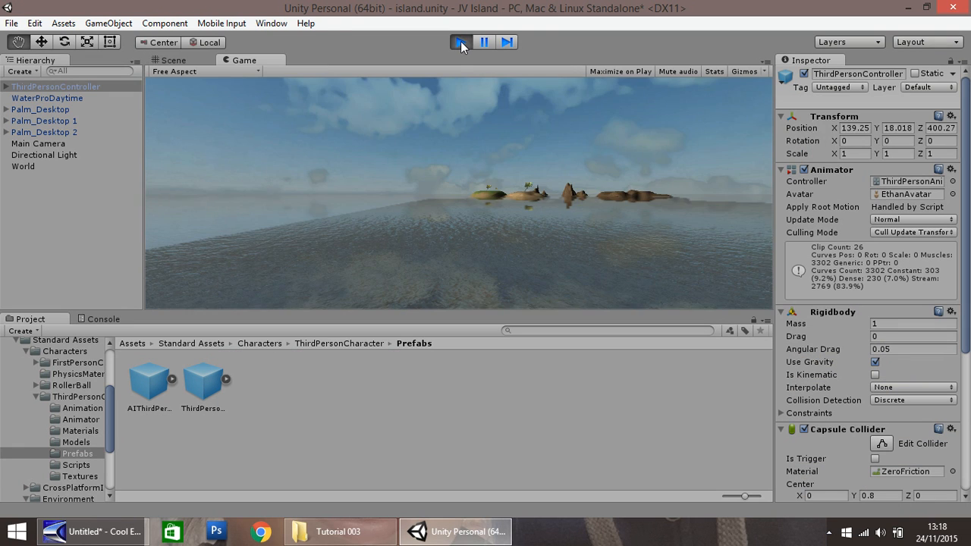
pyautogui.click(461, 42)
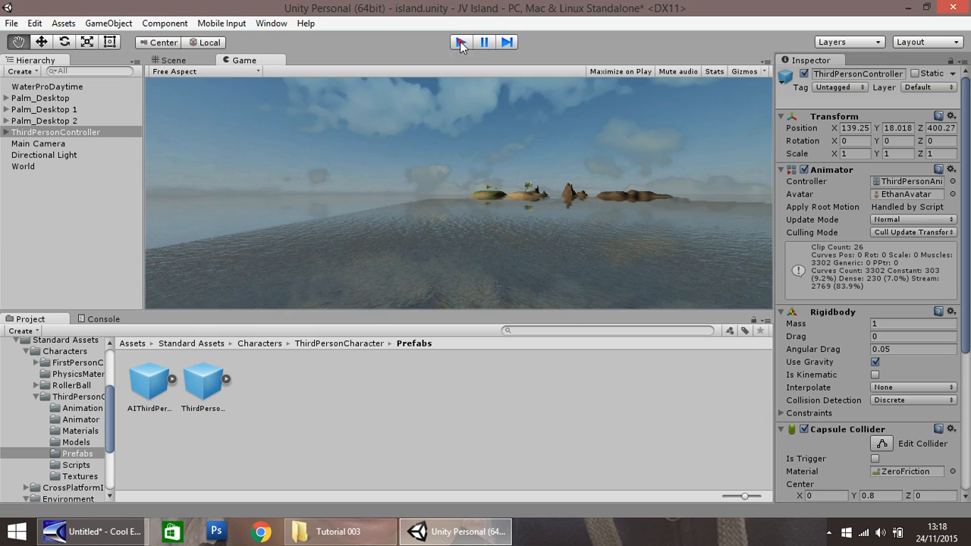
# Step: Make the Main Camera a child of ThirdPersonController and set its position to X 0, Y 0, Z 0
pyautogui.click(34, 143)
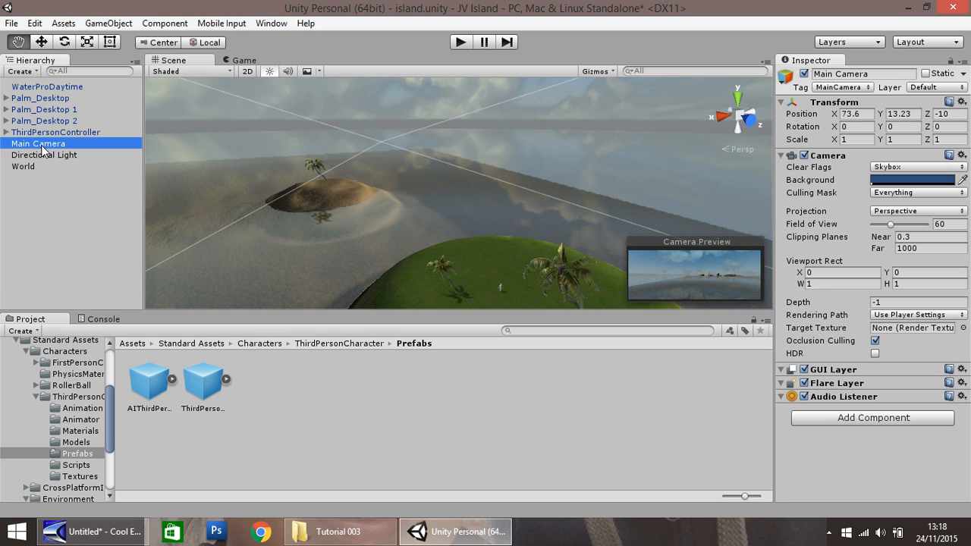
pyautogui.moveTo(38, 145); pyautogui.dragTo(38, 133)
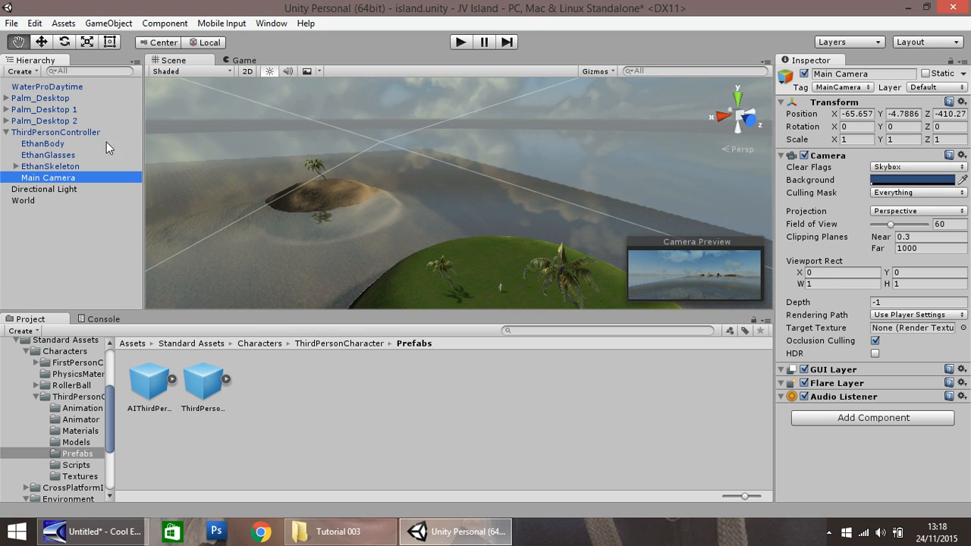
pyautogui.click(862, 117)
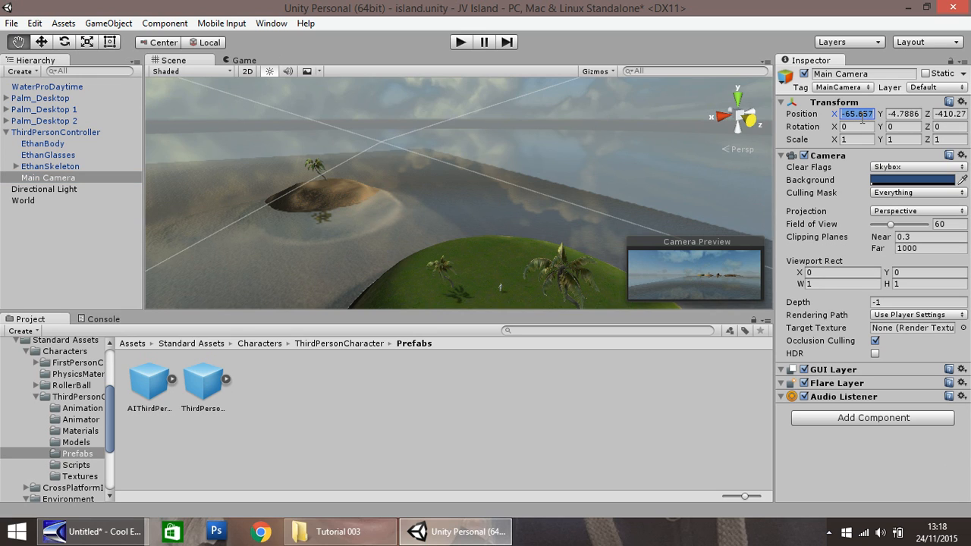
pyautogui.write('0')
pyautogui.press('Tab')
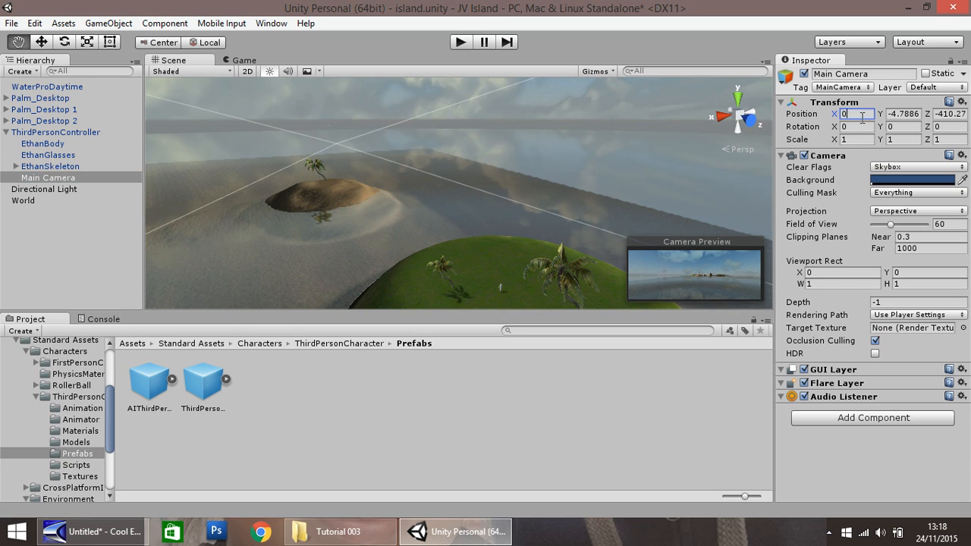
pyautogui.write('0')
pyautogui.press('Tab')
pyautogui.write('0')
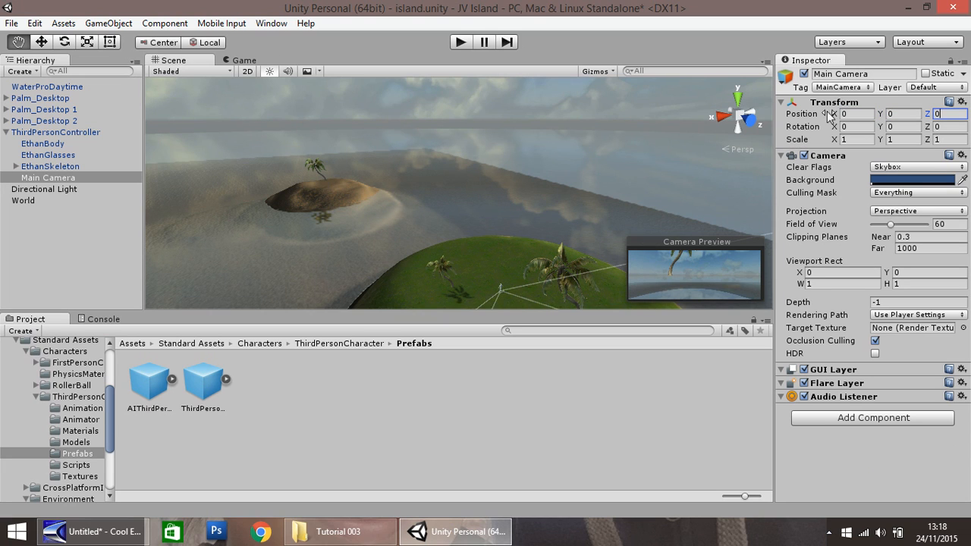
# Step: Move the Main Camera behind and above the character, to about Y 1.8 and Z -2.1
pyautogui.moveTo(507, 245); pyautogui.dragTo(490, 264)
pyautogui.press('f')
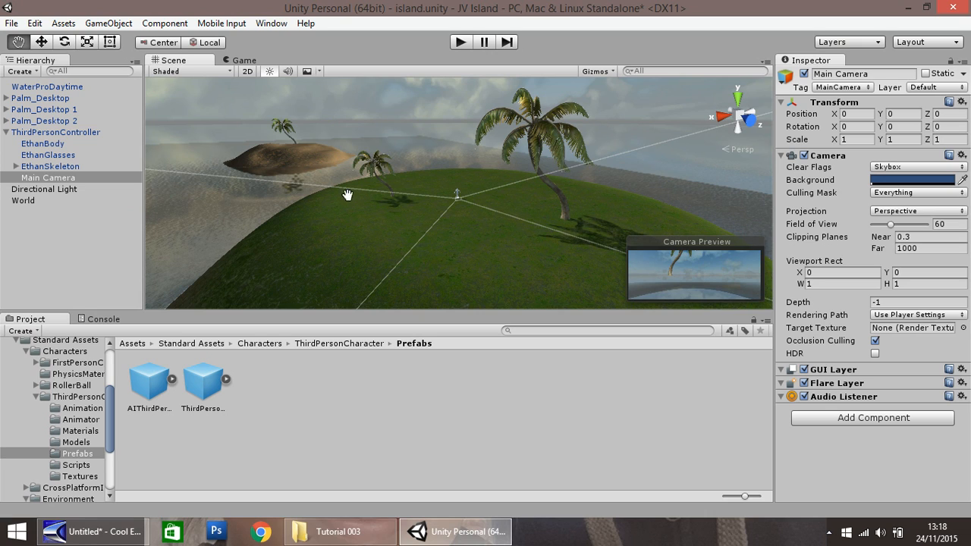
pyautogui.click(42, 43)
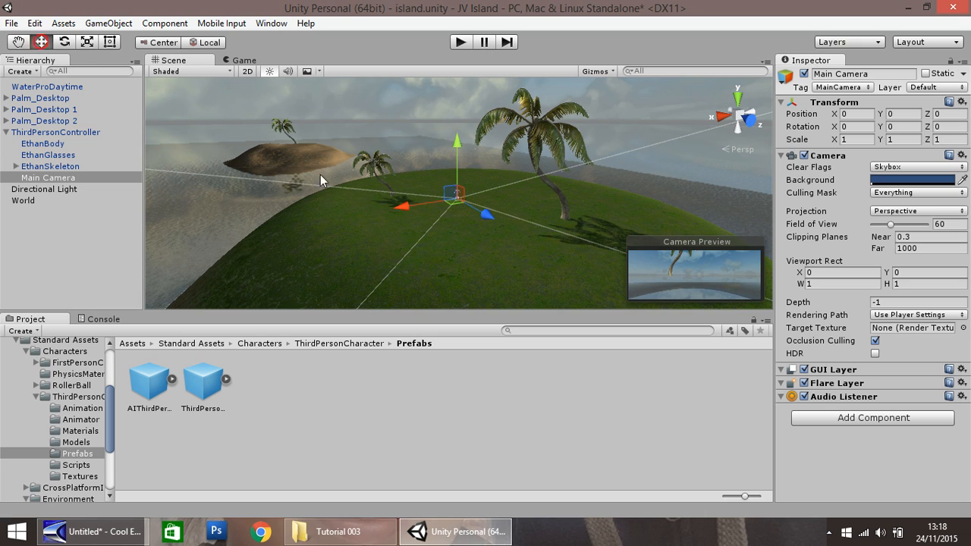
pyautogui.moveTo(485, 213); pyautogui.dragTo(477, 213)
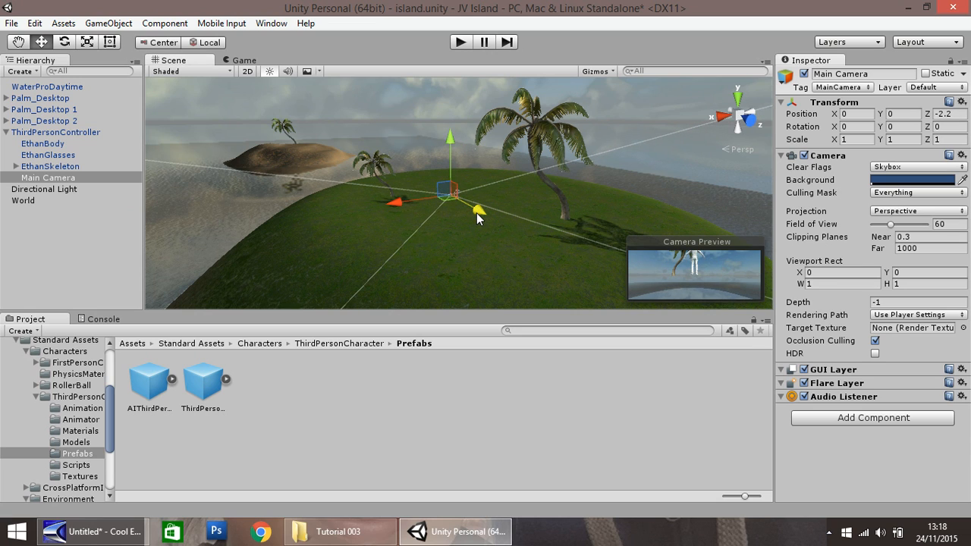
pyautogui.moveTo(448, 139); pyautogui.dragTo(450, 128)
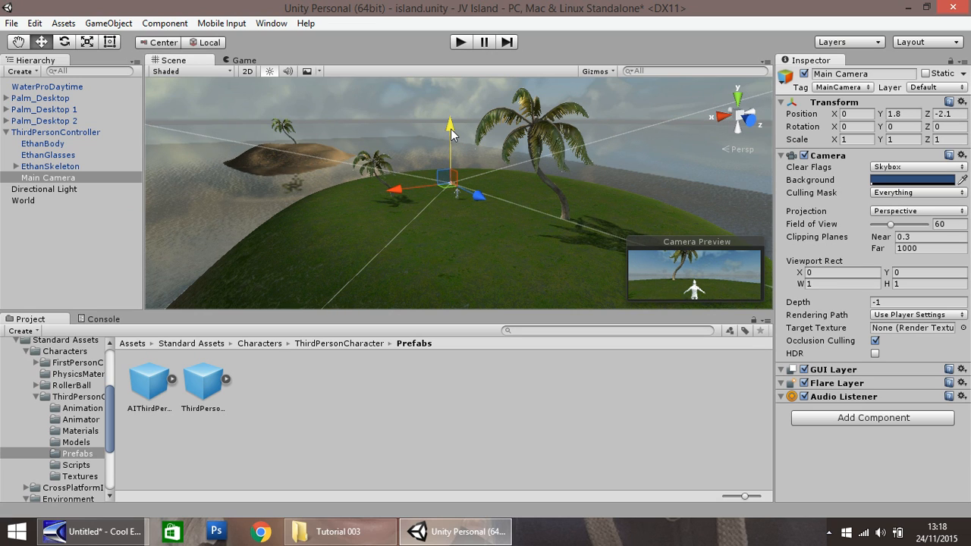
# Step: Tilt the Main Camera down towards the character by setting its X rotation to 15
pyautogui.click(851, 126)
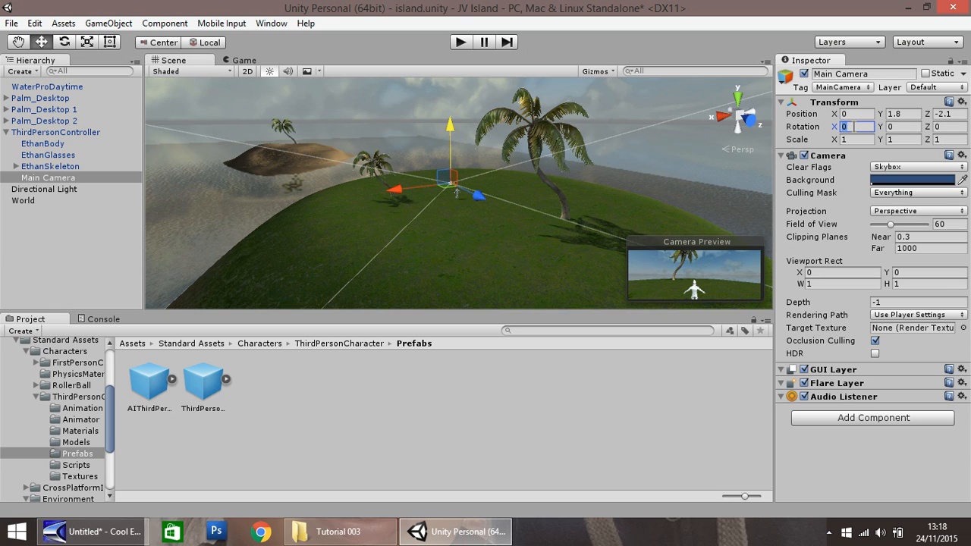
pyautogui.write('10')
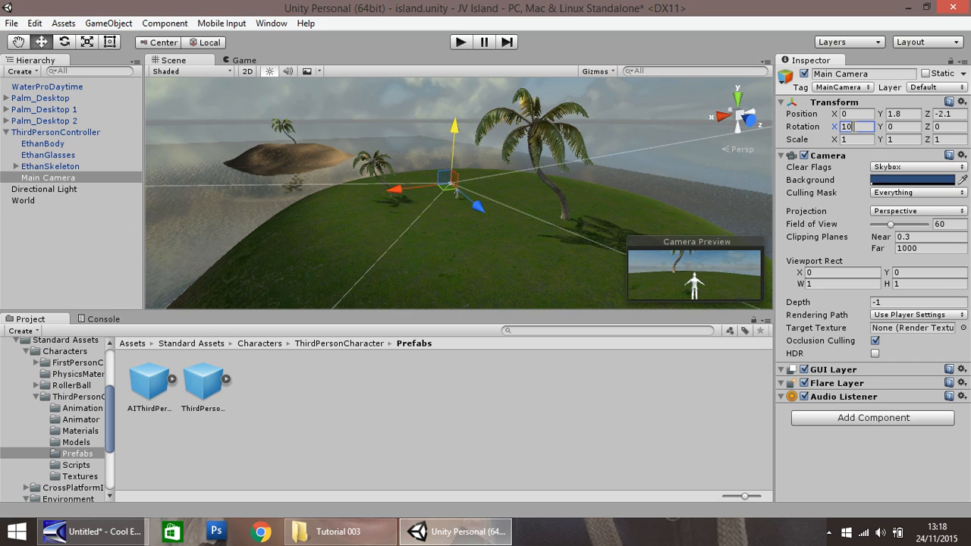
pyautogui.press('BackSpace')
pyautogui.write('5')
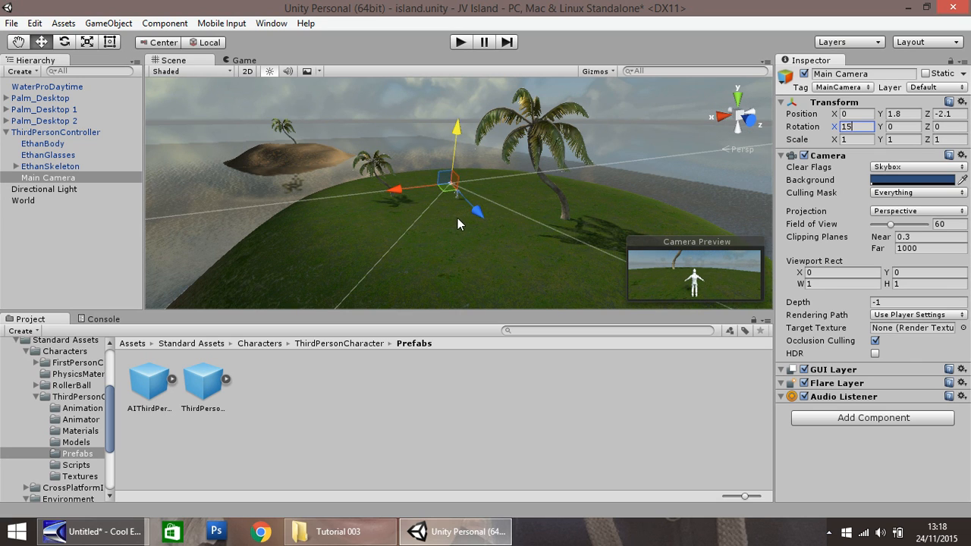
# Step: Run the game, steer the third-person character forward and sideways across the island to test the follow camera, and stop it
pyautogui.click(462, 42)
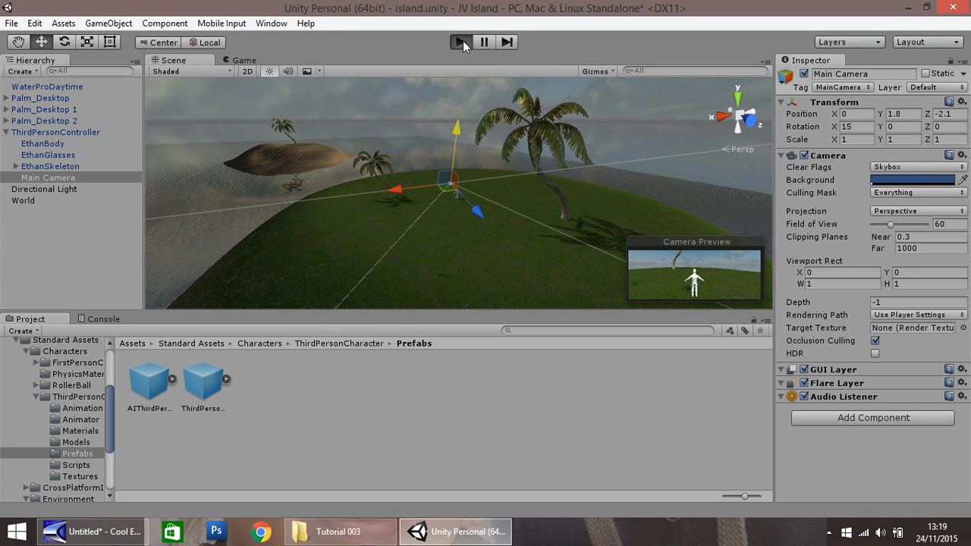
pyautogui.click(463, 43)
pyautogui.press('w')
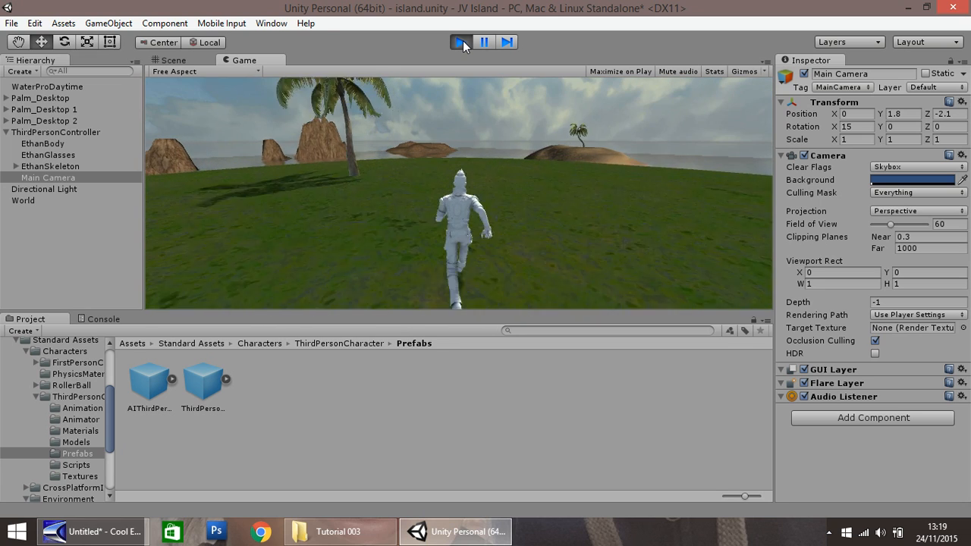
pyautogui.press('a')
pyautogui.press('d')
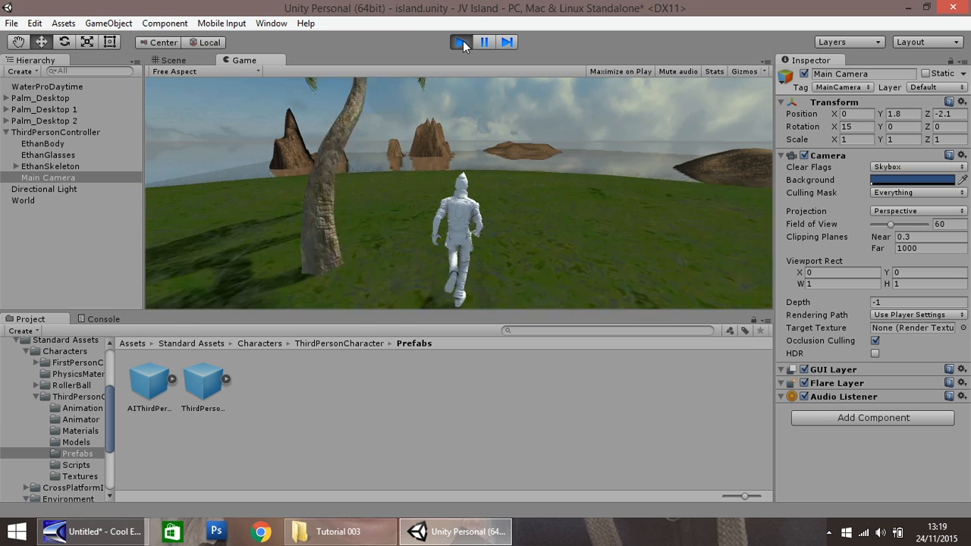
pyautogui.press('a')
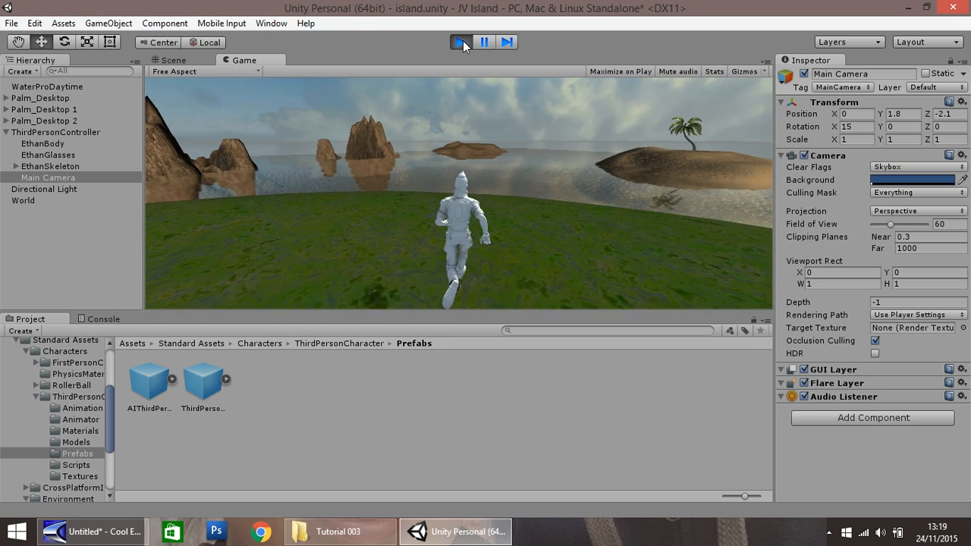
pyautogui.click(463, 42)
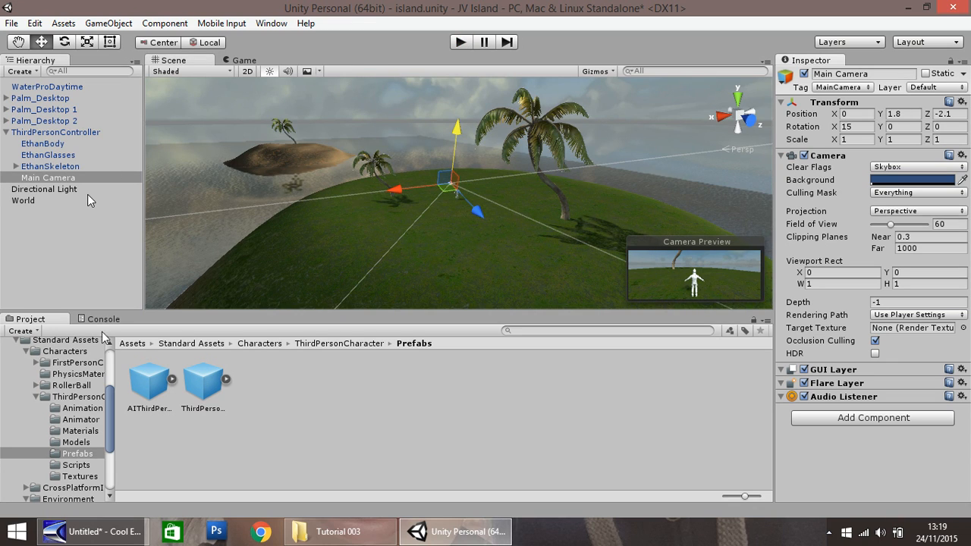
# Step: Place the FPSController prefab from the FirstPersonCharacter Prefabs folder on the green island near the character and raise it to about Y 19.63
pyautogui.click(36, 396)
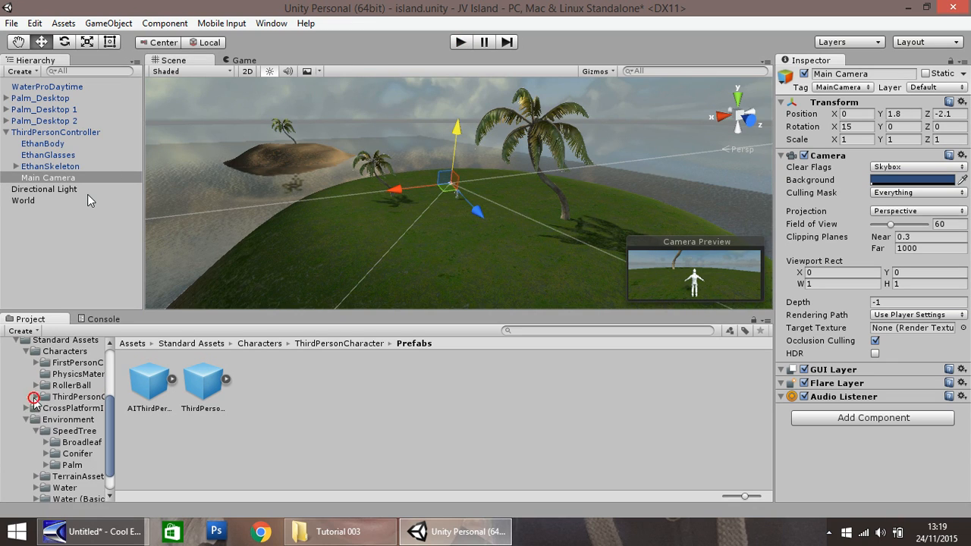
pyautogui.click(76, 364)
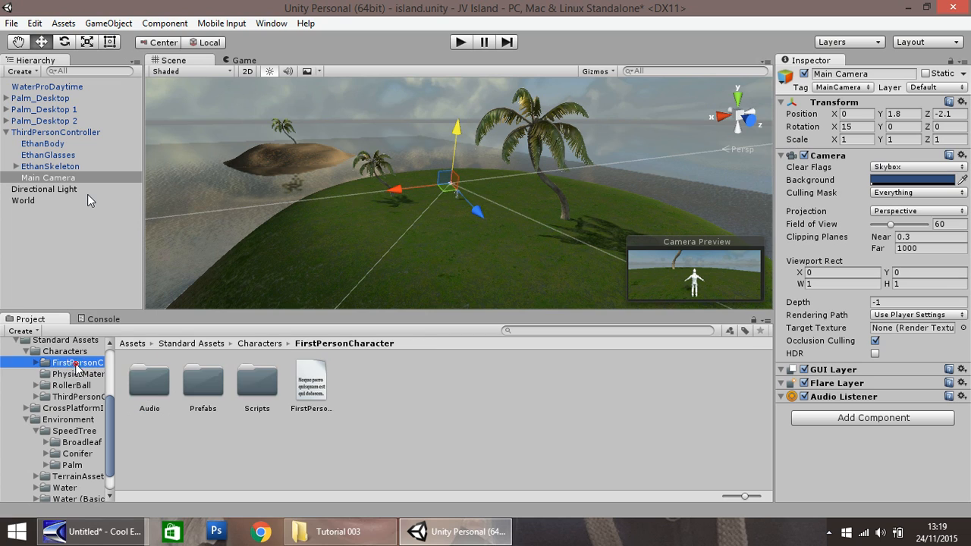
pyautogui.click(36, 363)
pyautogui.click(77, 386)
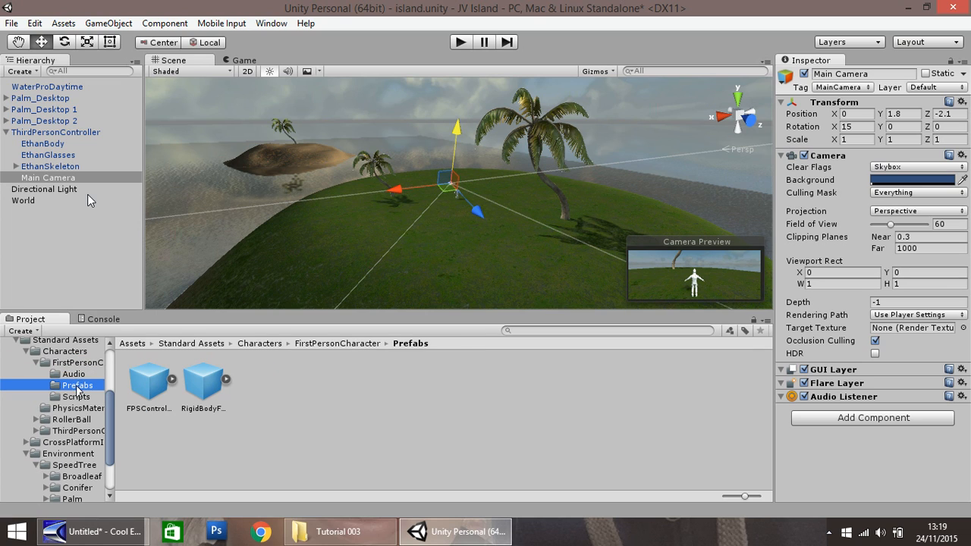
pyautogui.click(151, 387)
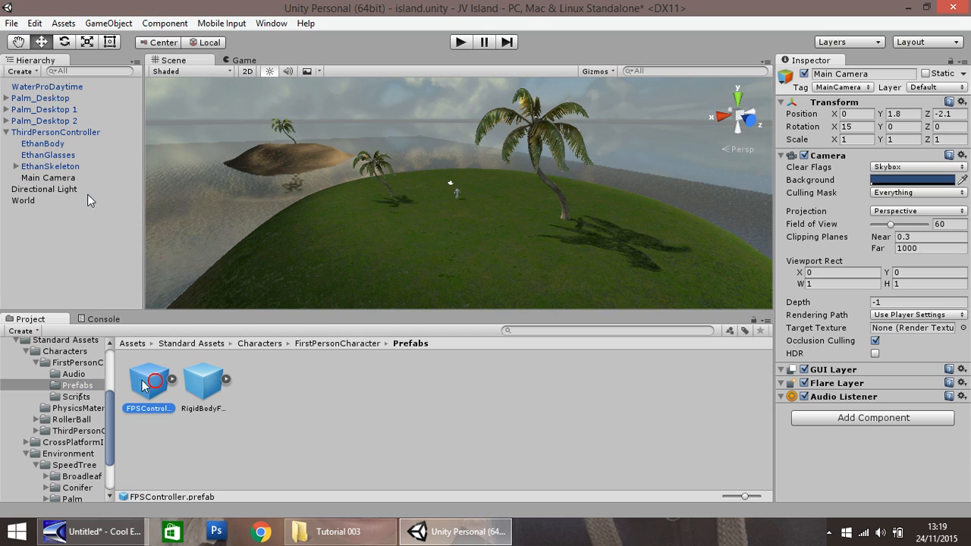
pyautogui.moveTo(135, 393)
pyautogui.mouseDown()
pyautogui.moveTo(130, 375)
pyautogui.moveTo(425, 216)
pyautogui.moveTo(484, 214)
pyautogui.moveTo(474, 215)
pyautogui.mouseUp()
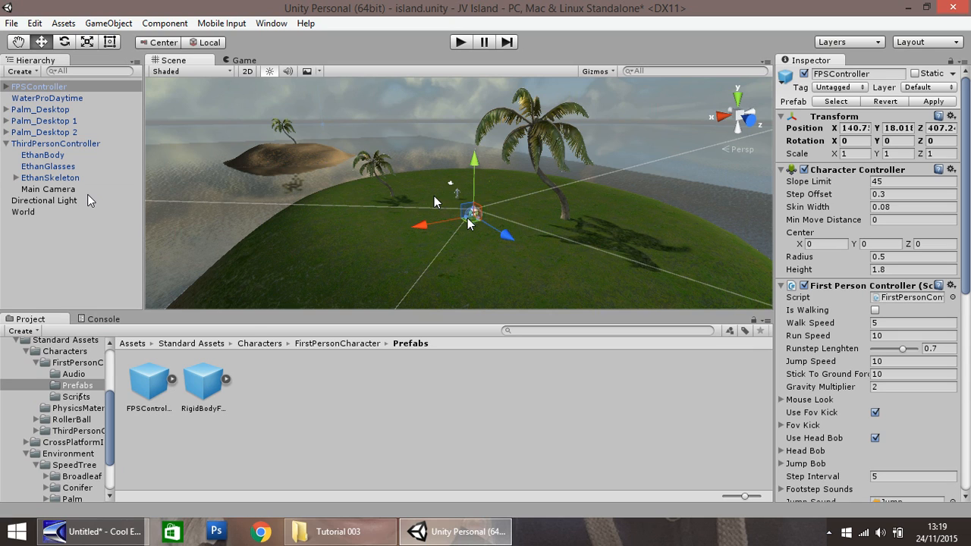
pyautogui.moveTo(472, 166); pyautogui.dragTo(475, 154)
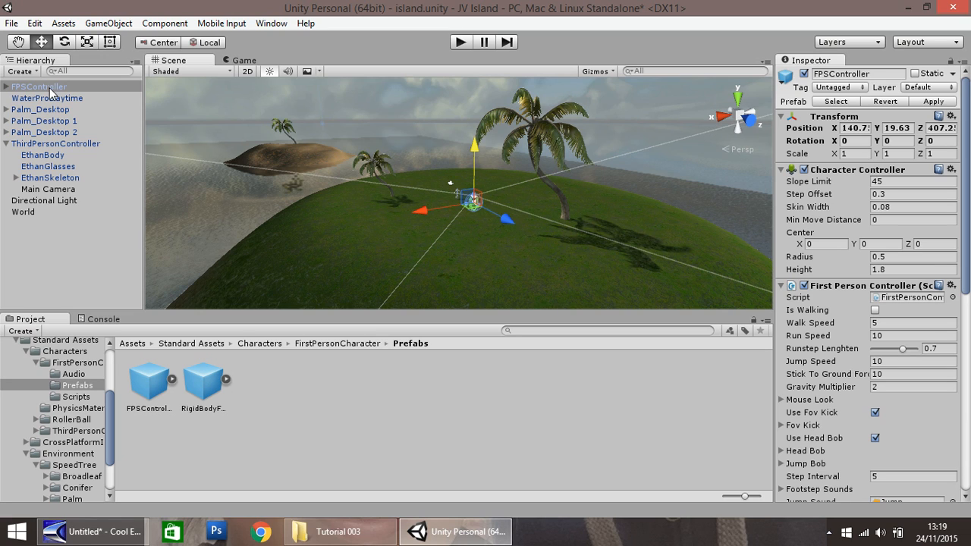
# Step: Deactivate the ThirdPersonController object together with its child camera
pyautogui.click(35, 144)
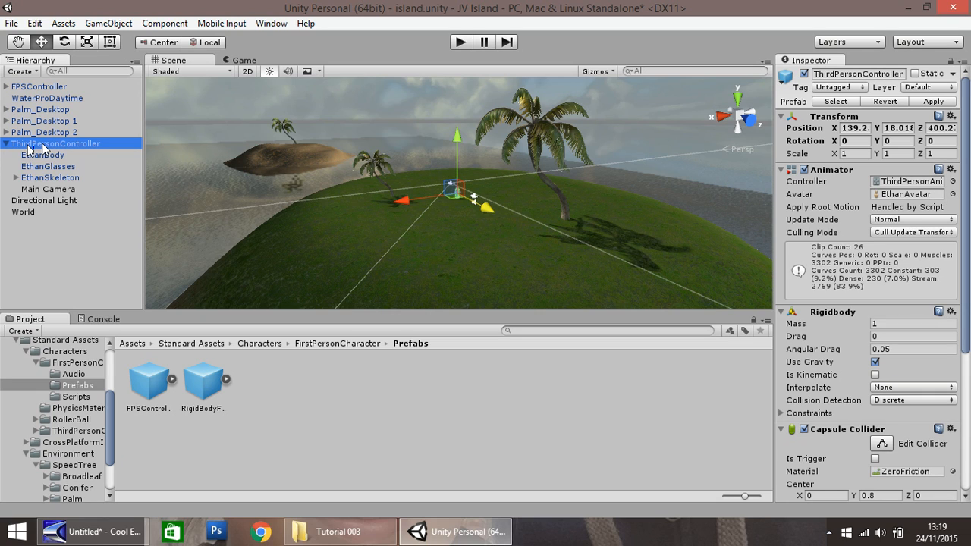
pyautogui.click(804, 74)
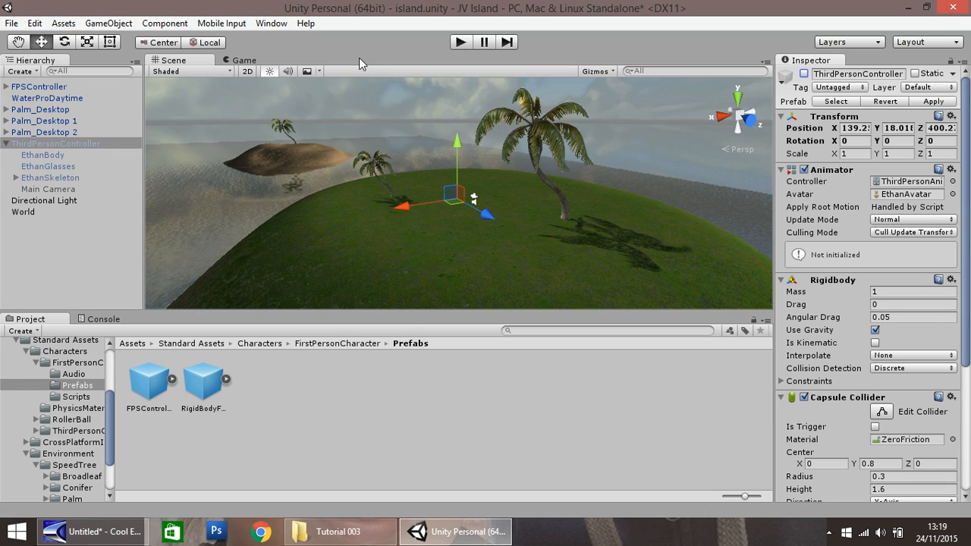
# Step: Run the game with only the FPSController active, walk it around the green island in first person, and stop
pyautogui.click(47, 190)
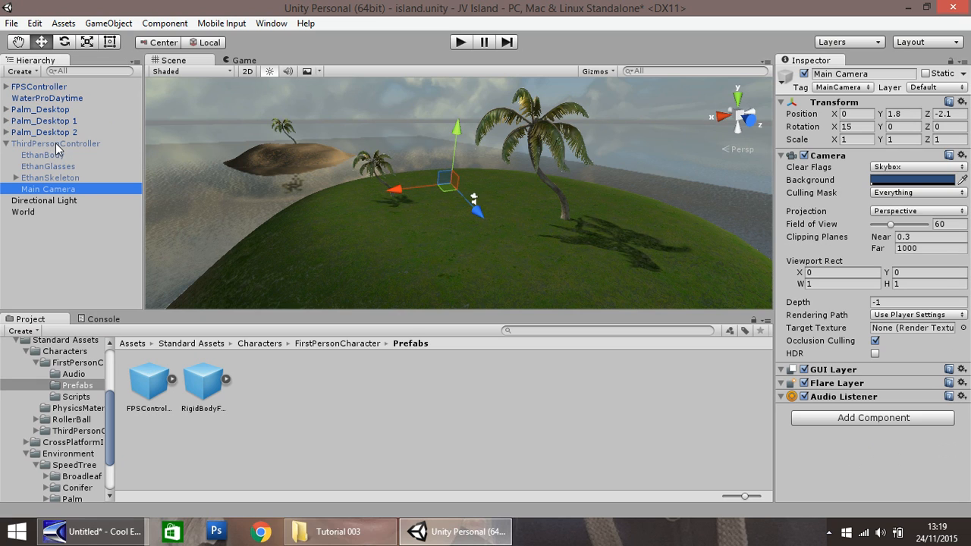
pyautogui.click(28, 88)
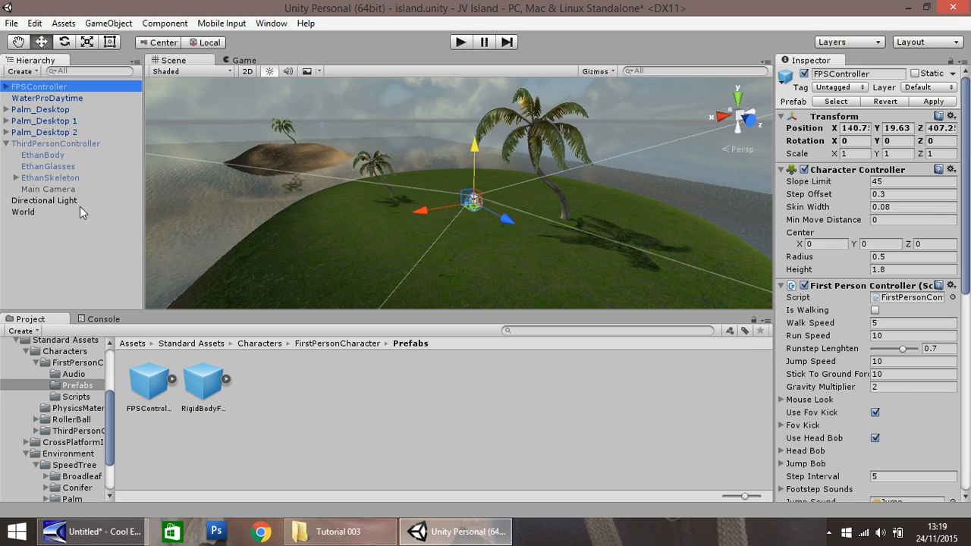
pyautogui.click(460, 43)
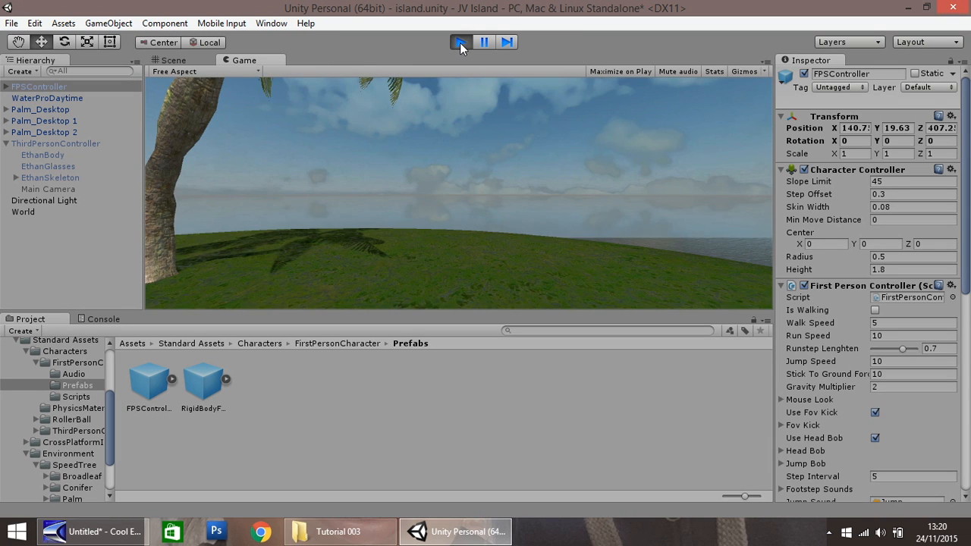
pyautogui.press('w')
pyautogui.press('w')
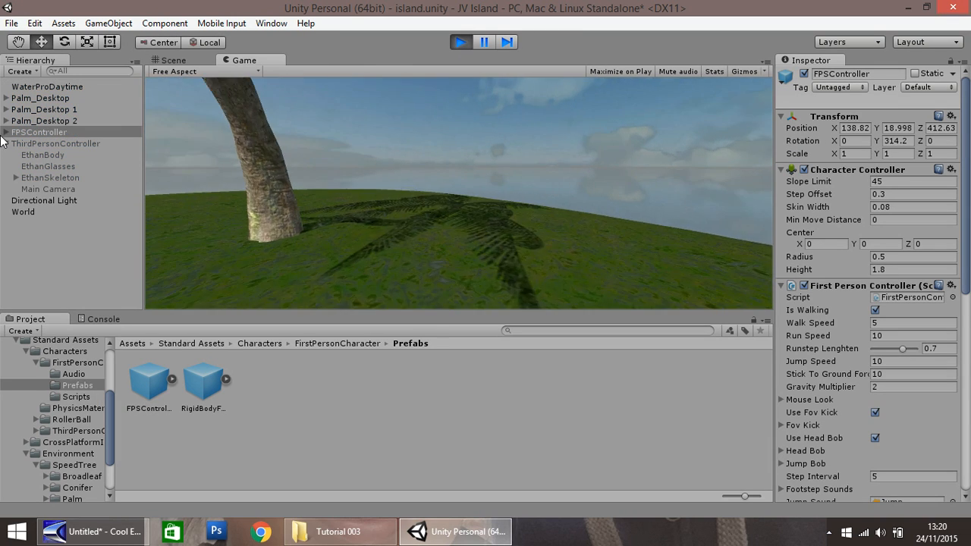
pyautogui.press('w')
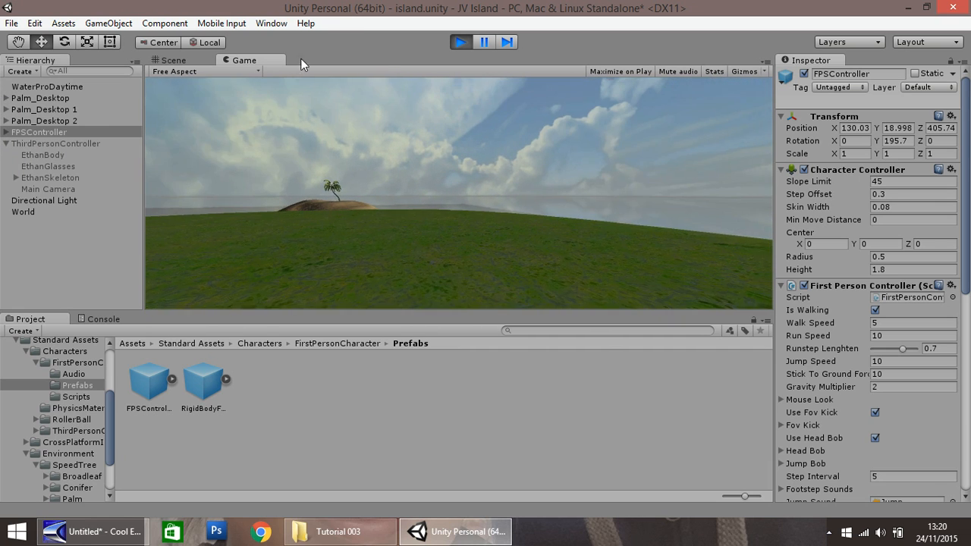
pyautogui.click(460, 42)
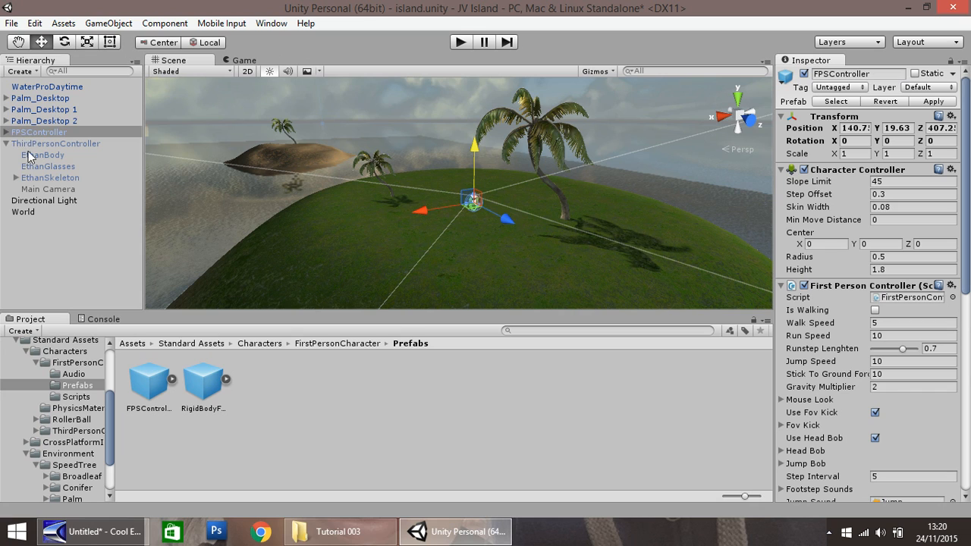
# Step: Deactivate the FPSController object and reactivate the ThirdPersonController object
pyautogui.click(30, 142)
pyautogui.click(31, 132)
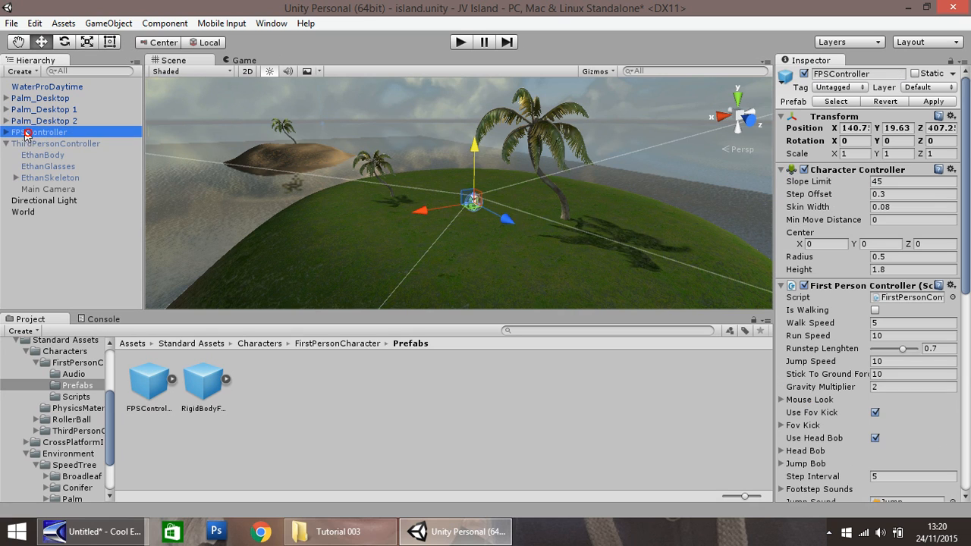
pyautogui.click(805, 75)
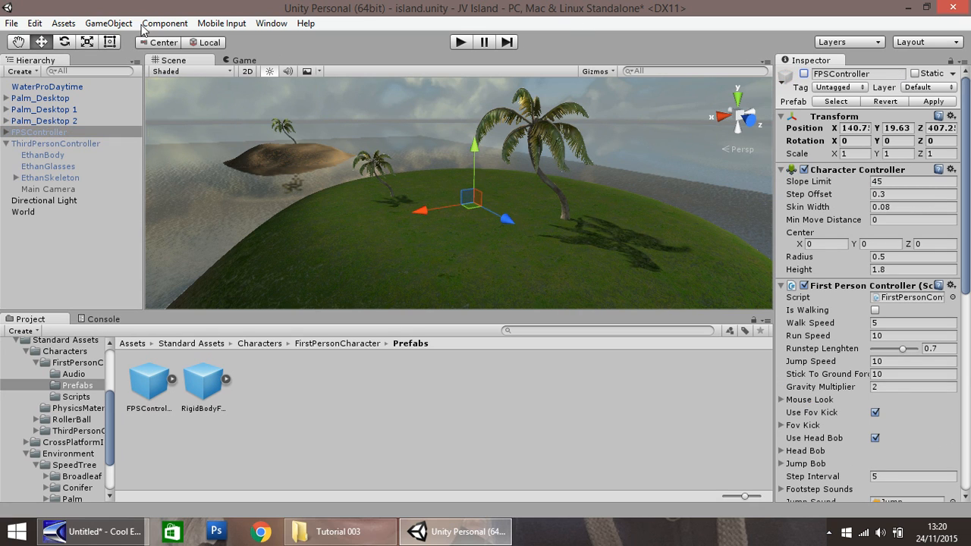
pyautogui.click(46, 144)
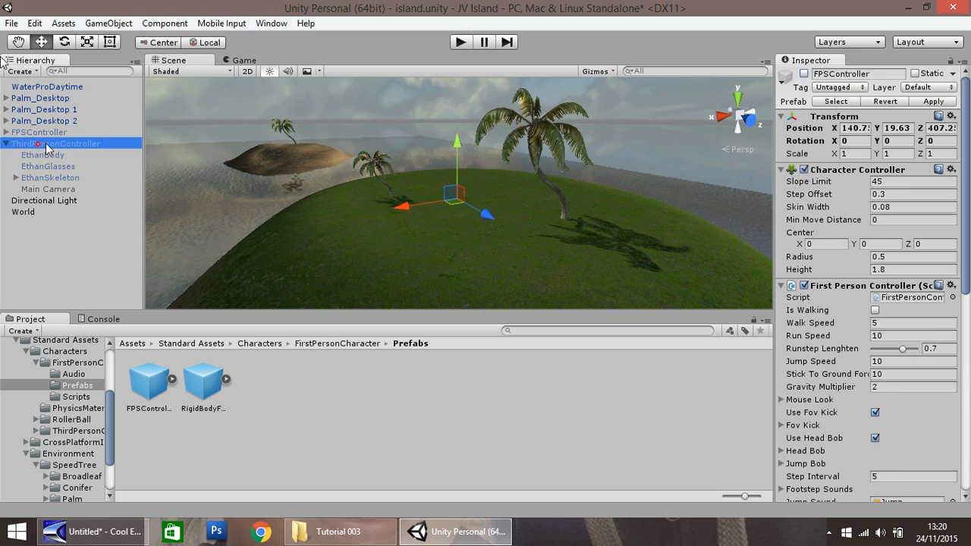
pyautogui.click(805, 74)
# Step: Run the game with the third-person character, move it forward and sideways, and stop
pyautogui.click(460, 43)
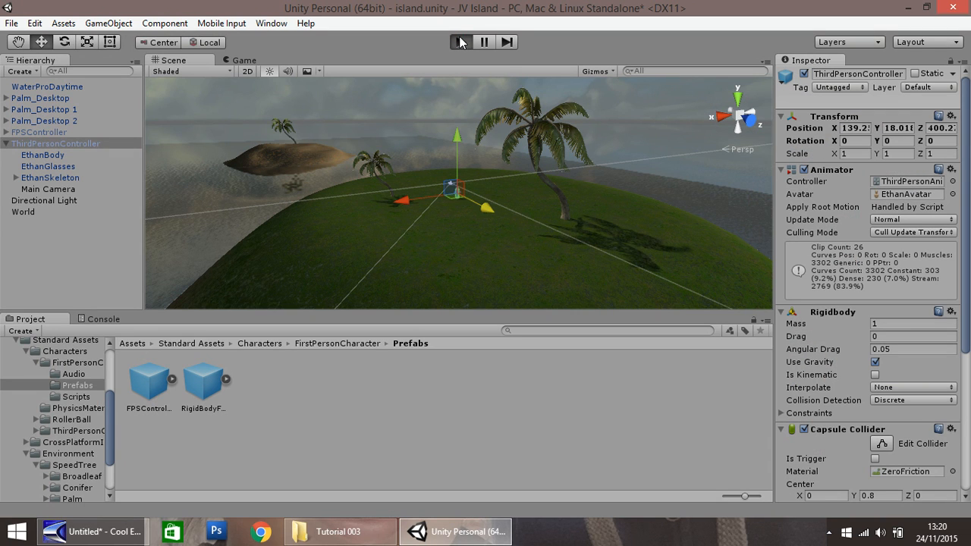
pyautogui.press('w')
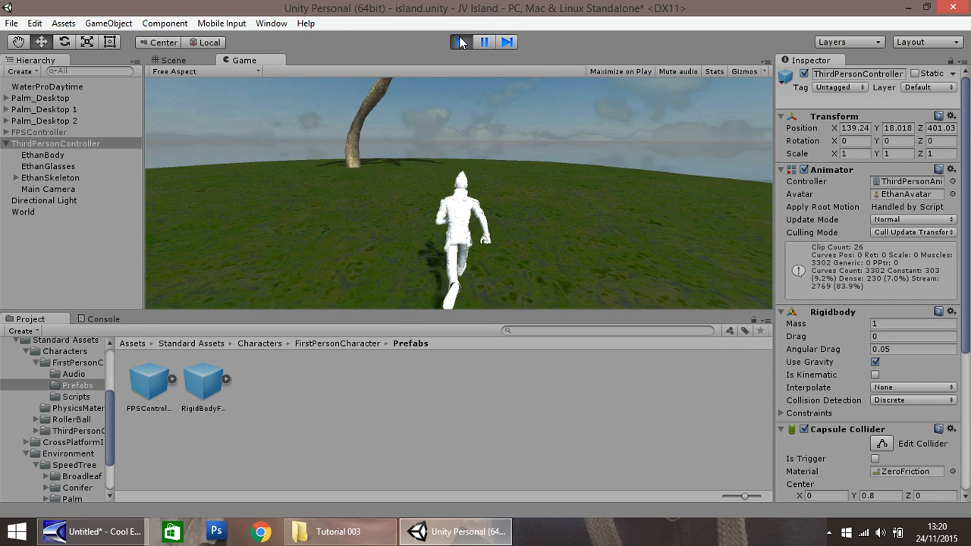
pyautogui.press('a')
pyautogui.click(460, 38)
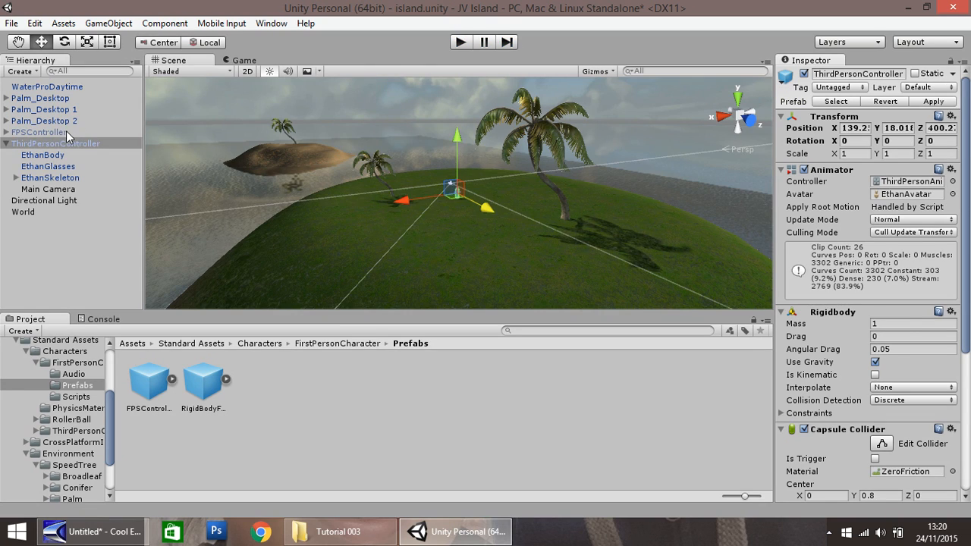
# Step: Reactivate the FPSController and test-run the game with both characters enabled, moving forward, backward and sideways before stopping
pyautogui.click(66, 132)
pyautogui.click(804, 74)
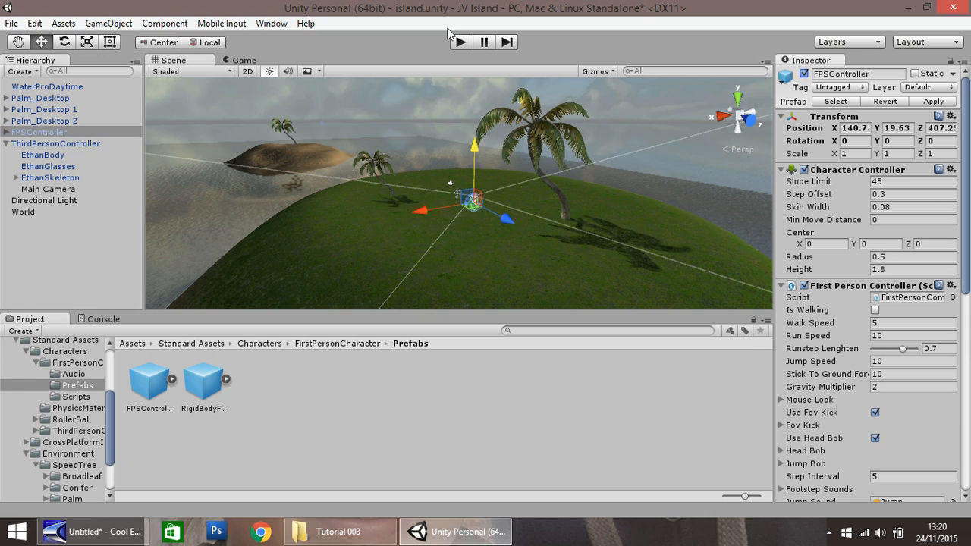
pyautogui.click(463, 41)
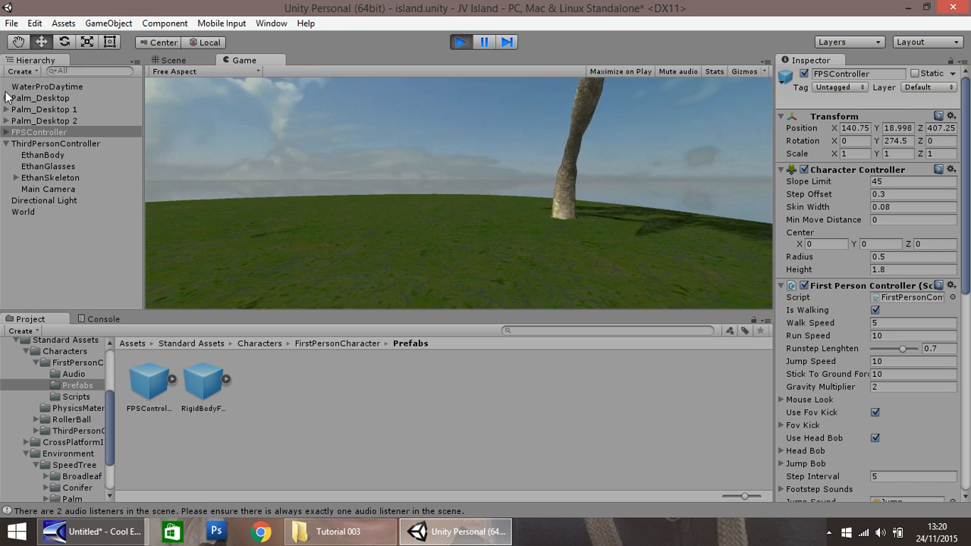
pyautogui.press('s')
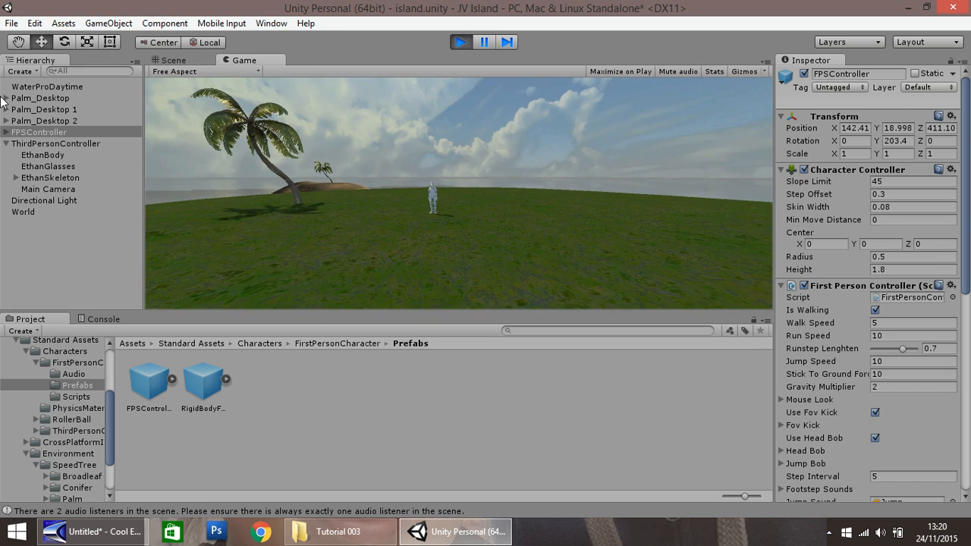
pyautogui.press('w')
pyautogui.press('w')
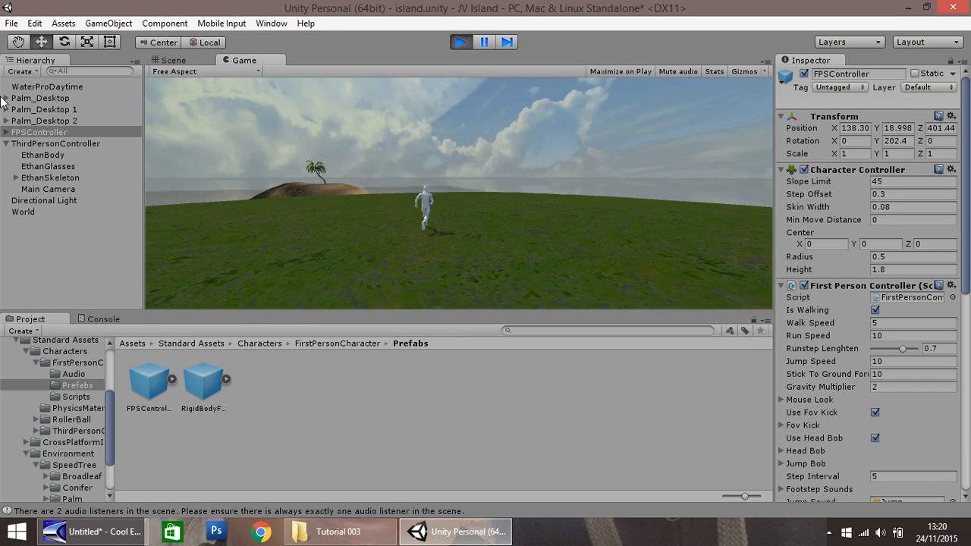
pyautogui.press('w')
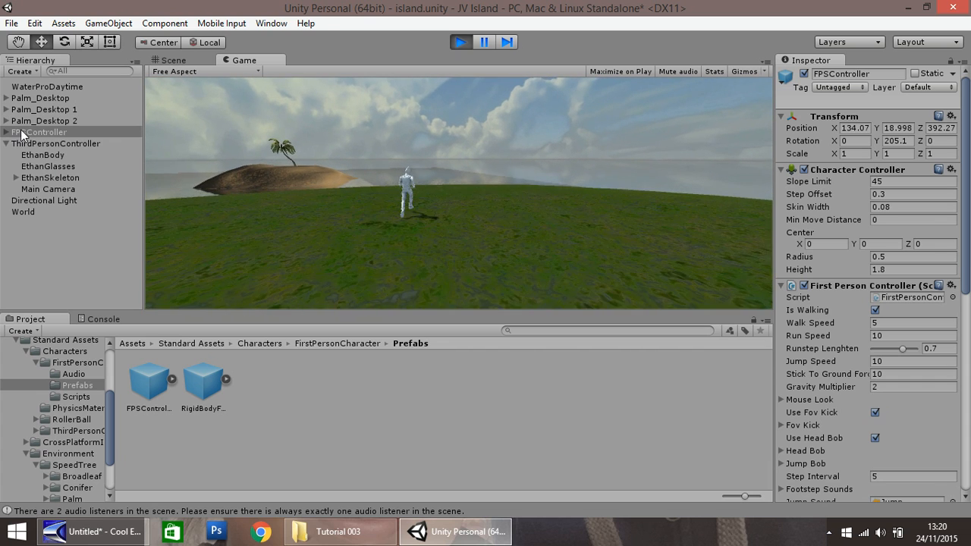
pyautogui.press('a')
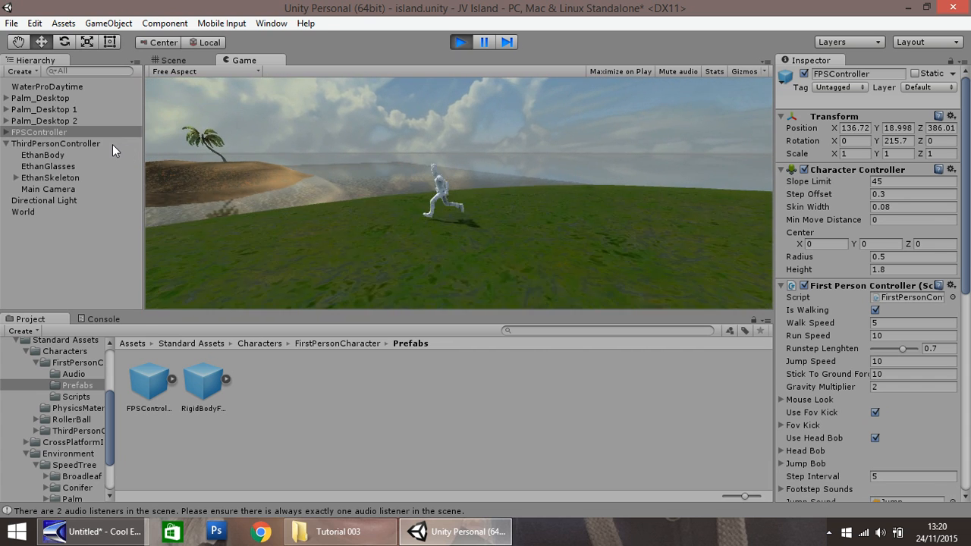
pyautogui.press('s')
pyautogui.press('s')
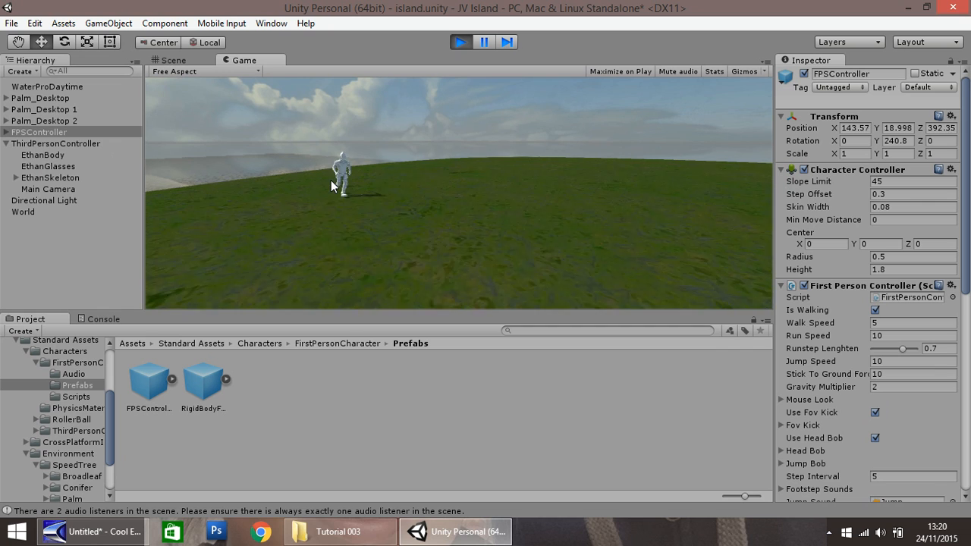
pyautogui.press('w')
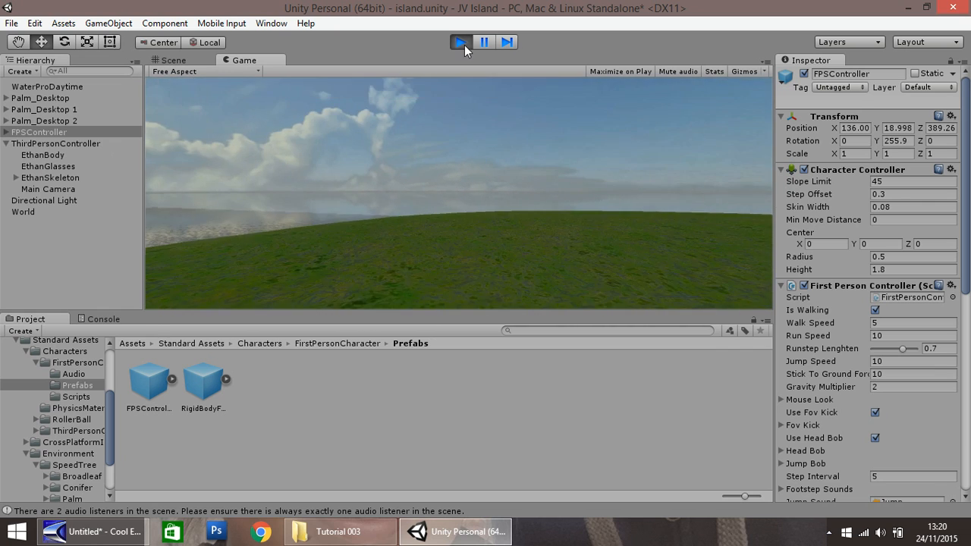
pyautogui.click(461, 41)
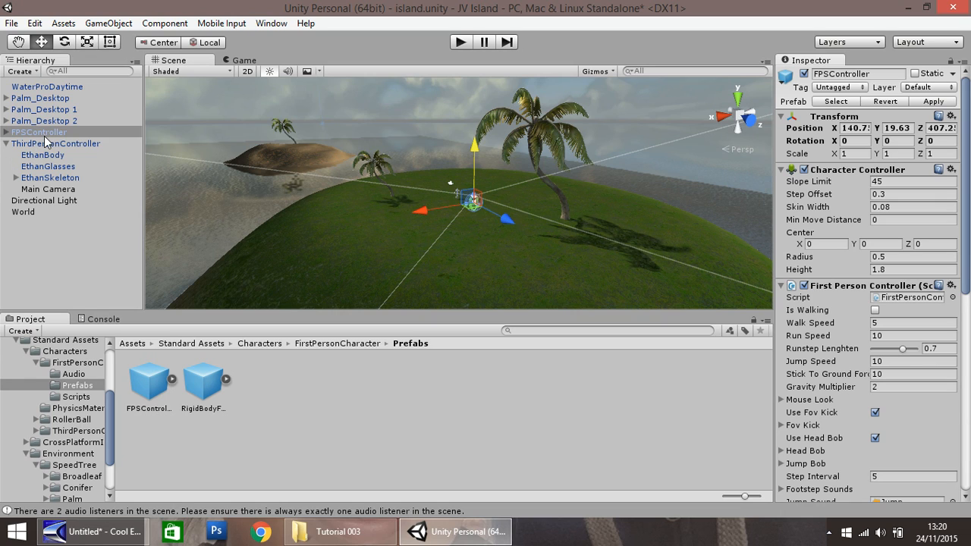
# Step: Delete the FPSController from the scene and collapse the ThirdPersonController's children in the hierarchy
pyautogui.rightClick(44, 130)
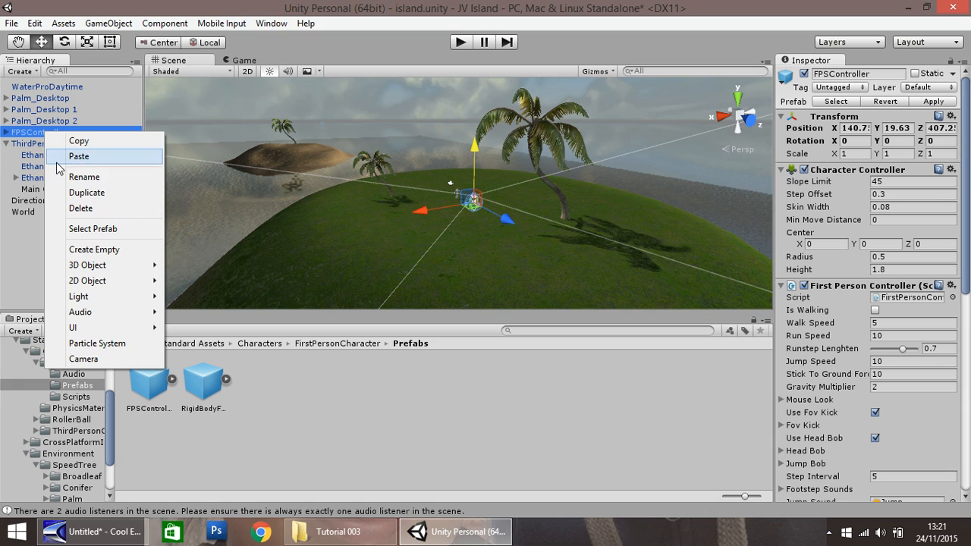
pyautogui.click(81, 210)
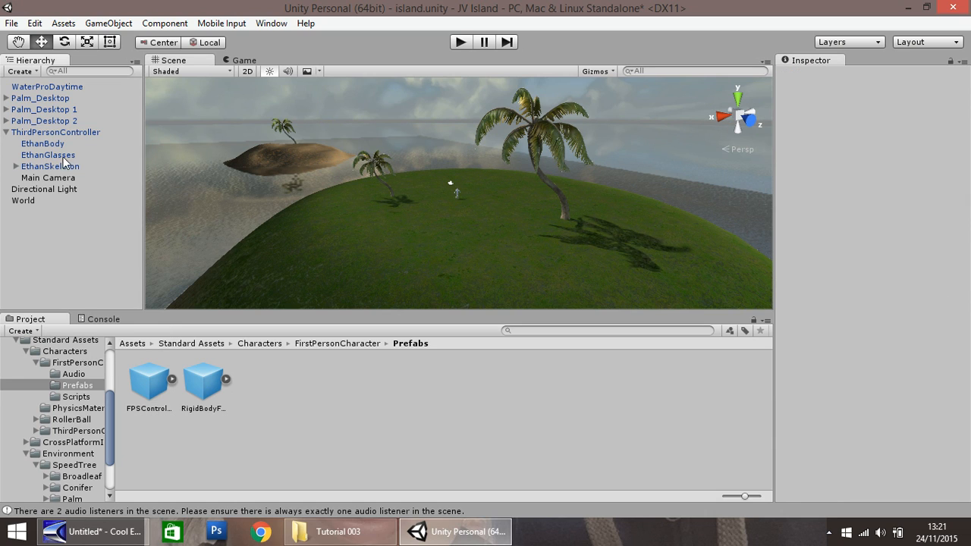
pyautogui.click(6, 132)
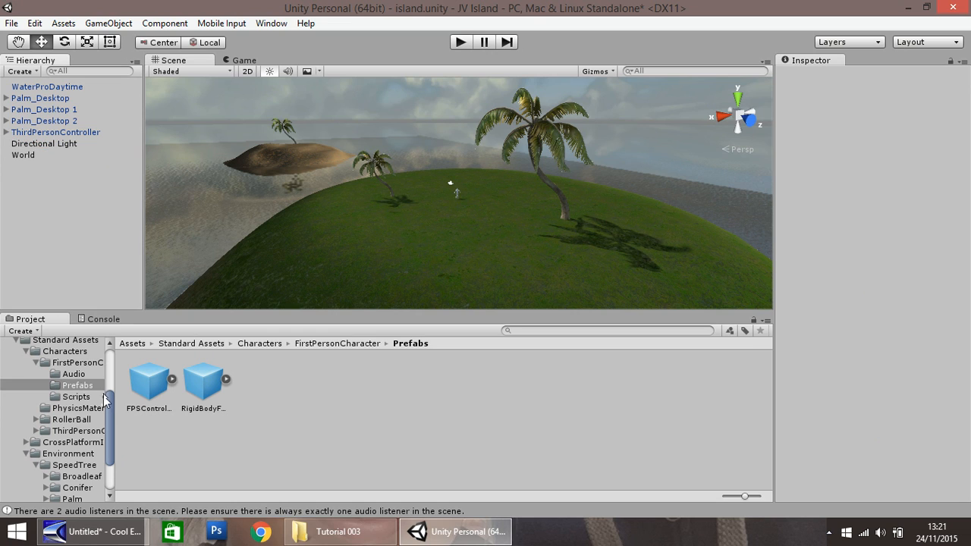
# Step: Collapse the Standard Assets folder and display the contents of the project's root Assets folder
pyautogui.scroll(5, 103, 395)
pyautogui.click(17, 446)
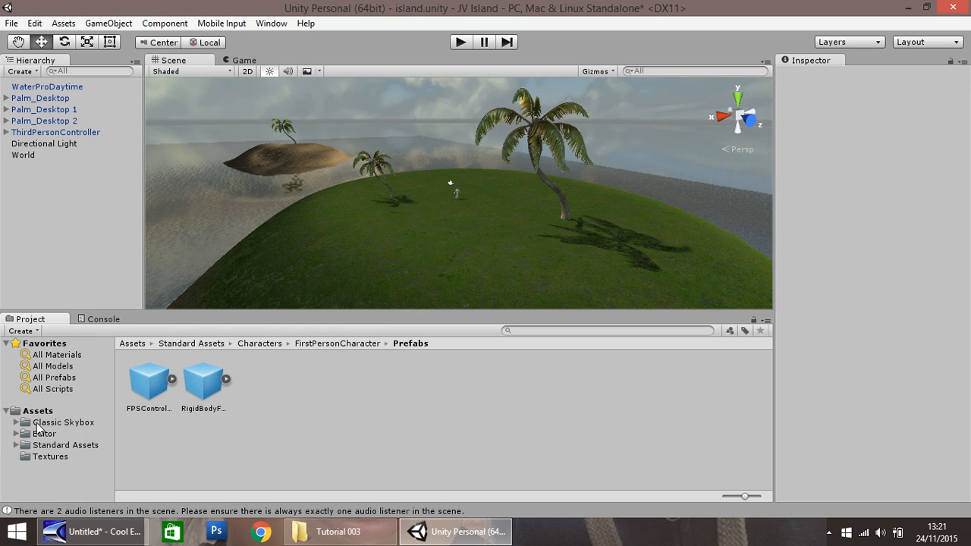
pyautogui.click(38, 411)
pyautogui.click(491, 390)
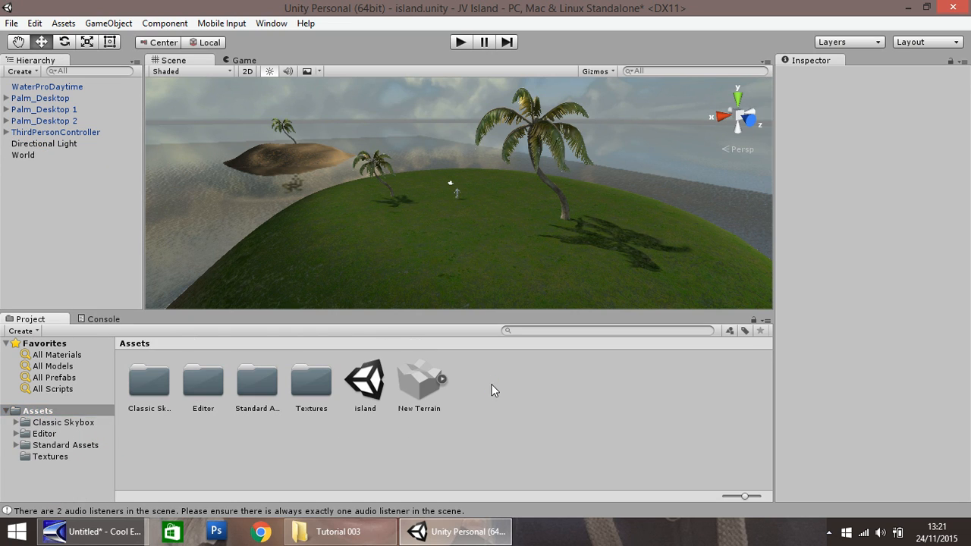